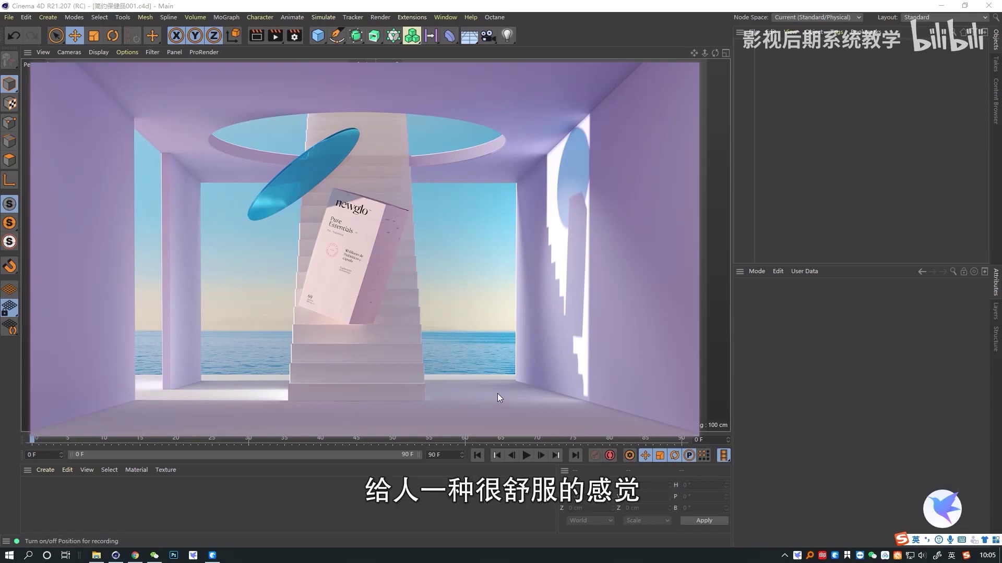
Step: Shrink the floating reference image and move it out of the viewport, over the attributes area
scroll(395, 277, "down", 5)
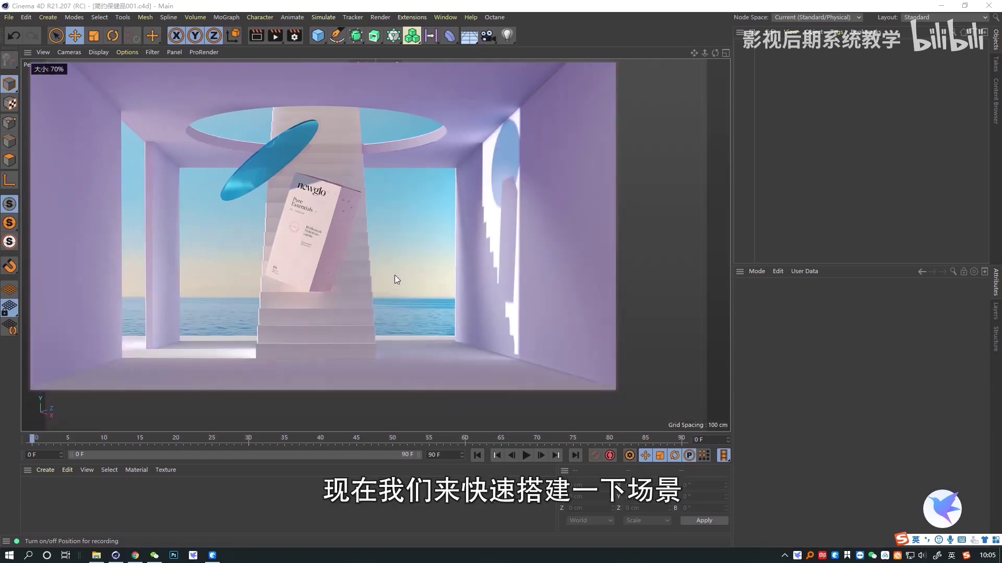
left_click_drag(394, 275, 772, 191)
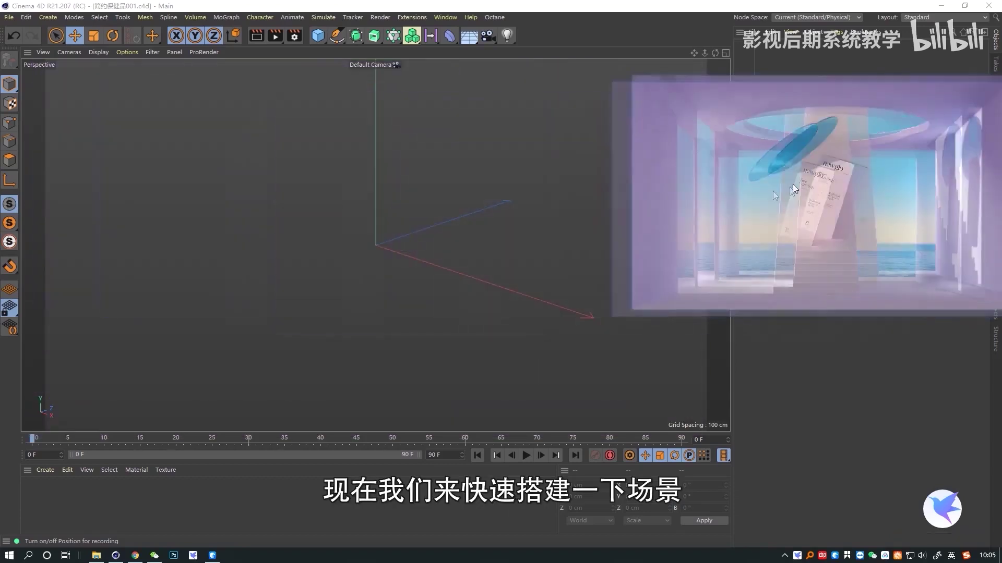
scroll(791, 177, "down", 2)
left_click_drag(730, 152, 850, 329)
scroll(837, 217, "down", 1)
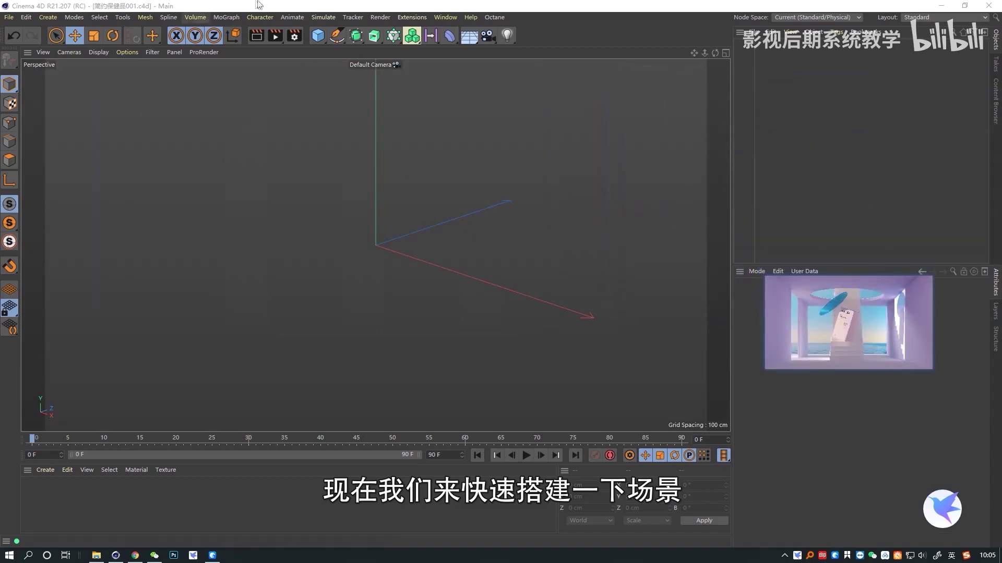
Step: Add a cube and reduce it to about 29 cm high and 31 cm wide along X as the lowest stair step
left_click(321, 39)
left_click_drag(379, 177, 379, 238)
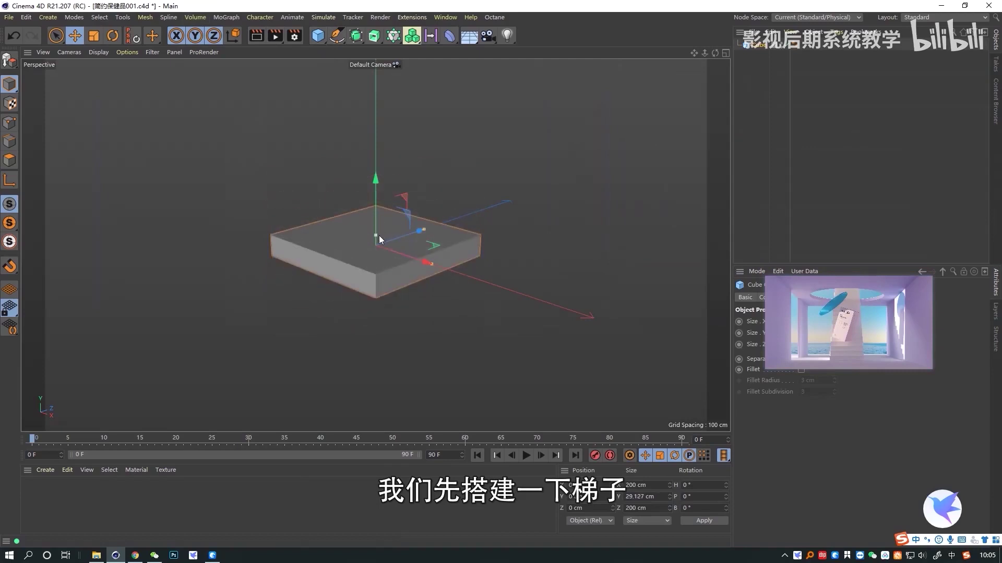
left_click_drag(431, 263, 399, 312)
Step: Duplicate the low block away along X and stretch the copy to about 602 cm high as the highest stair step
left_click_drag(281, 237, 311, 108)
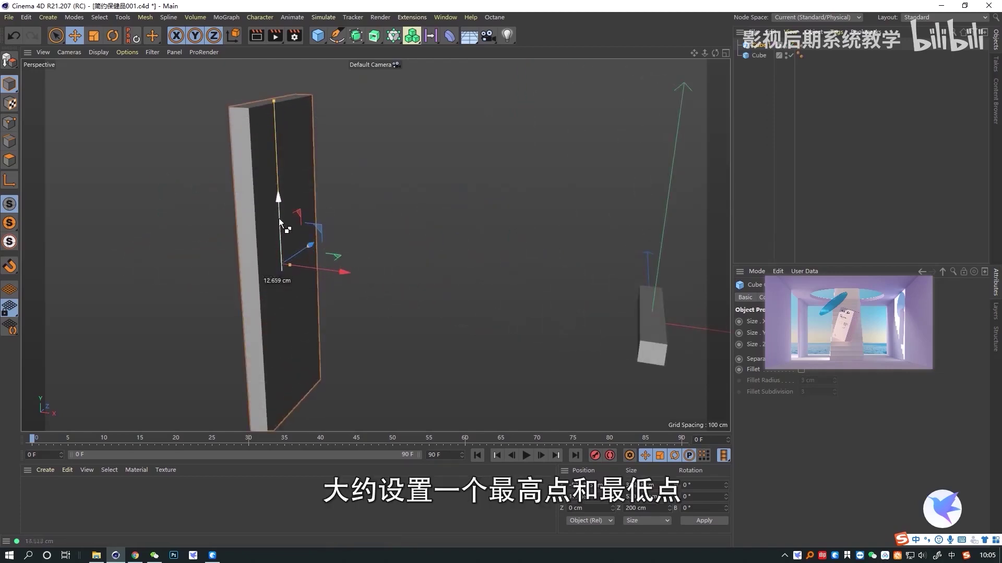
left_click_drag(334, 277, 307, 273)
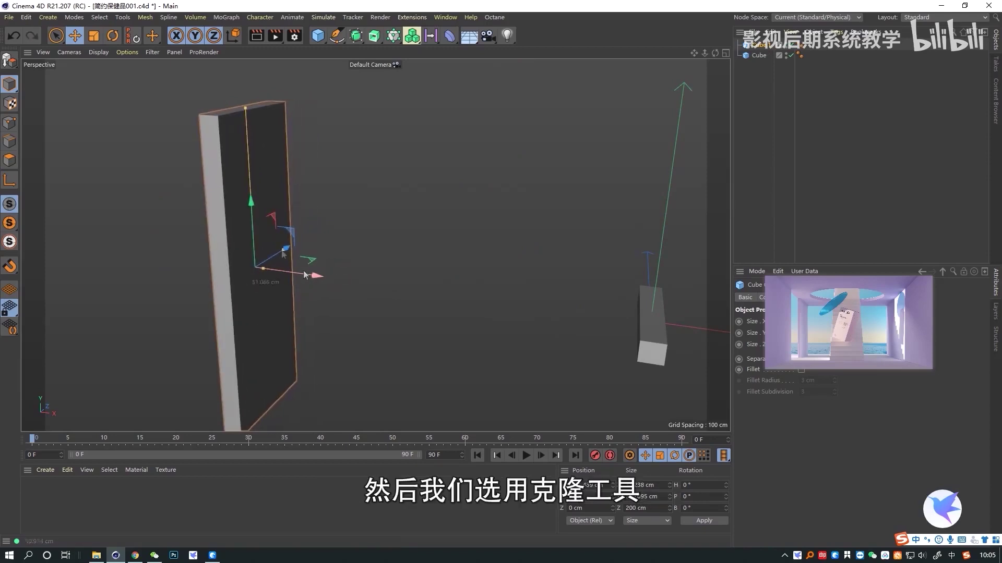
left_click_drag(246, 109, 241, 89)
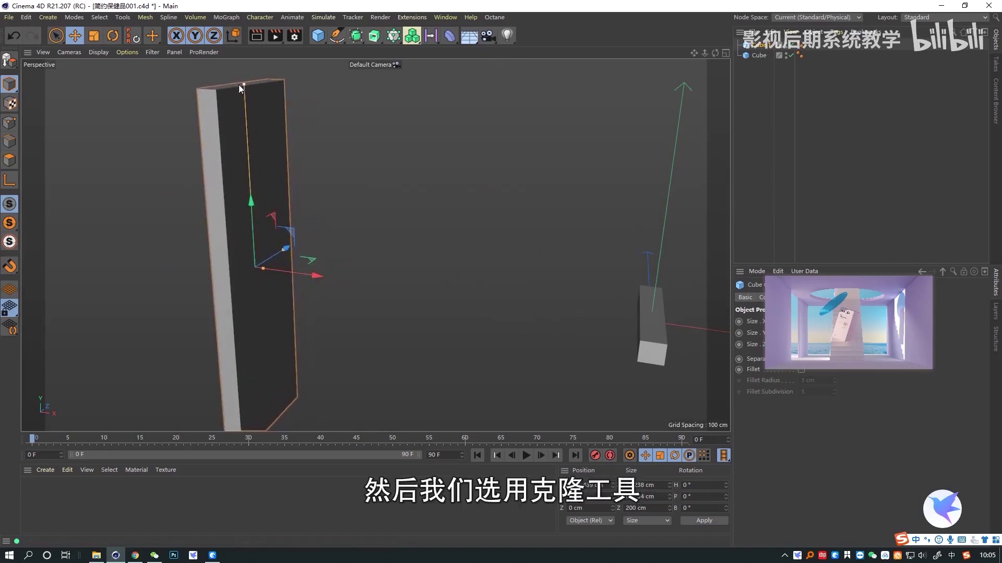
Step: Add a Cloner and make both the tall and the low block its children
left_click(757, 56)
left_click_drag(411, 35, 445, 46)
left_click_drag(764, 47, 753, 72)
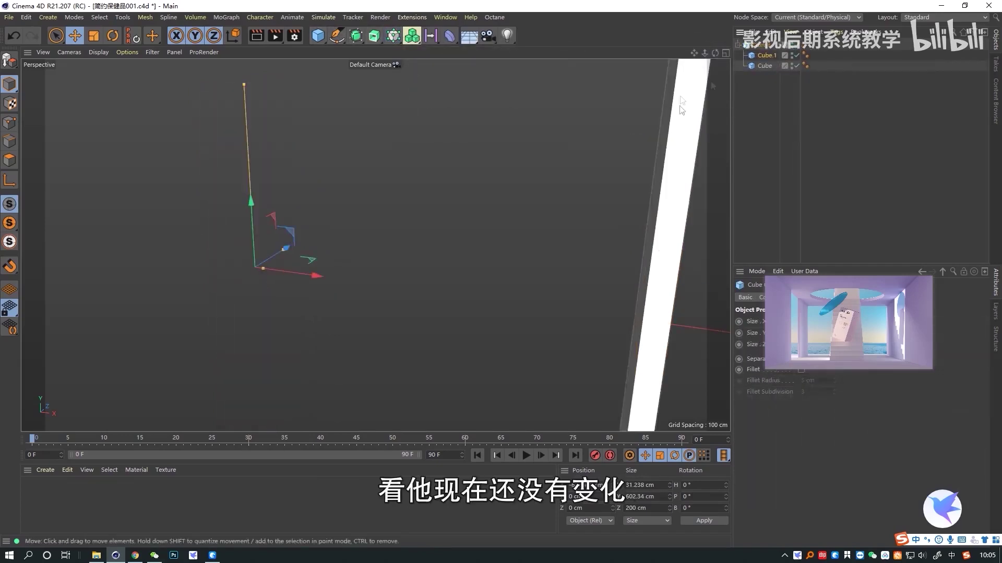
Step: Uncover the cloner's settings by moving the reference image, then set Clones to Blend and the Y offset to 0 cm
scroll(615, 204, "down", 5)
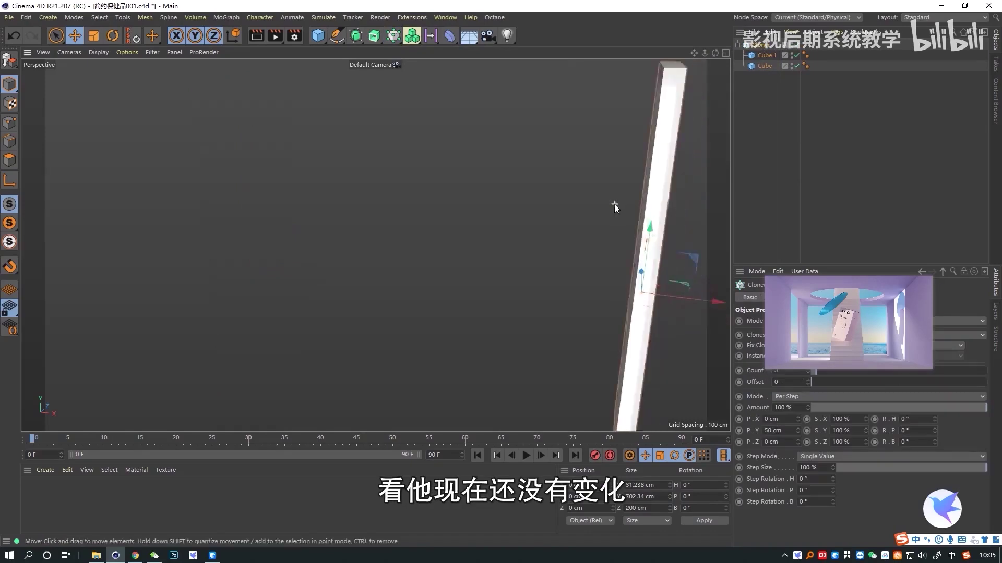
left_click_drag(835, 288, 899, 172)
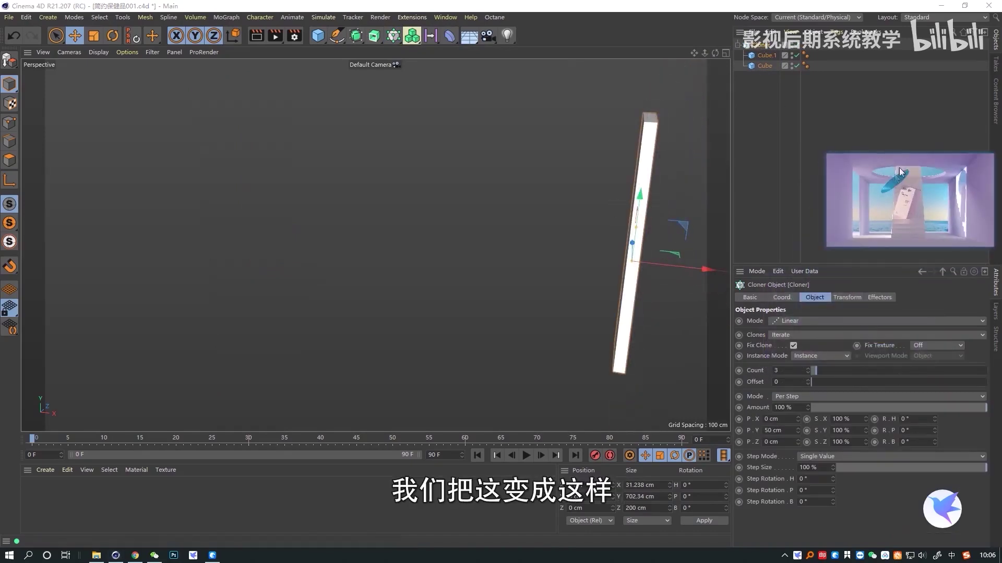
left_click(797, 335)
left_click(834, 363)
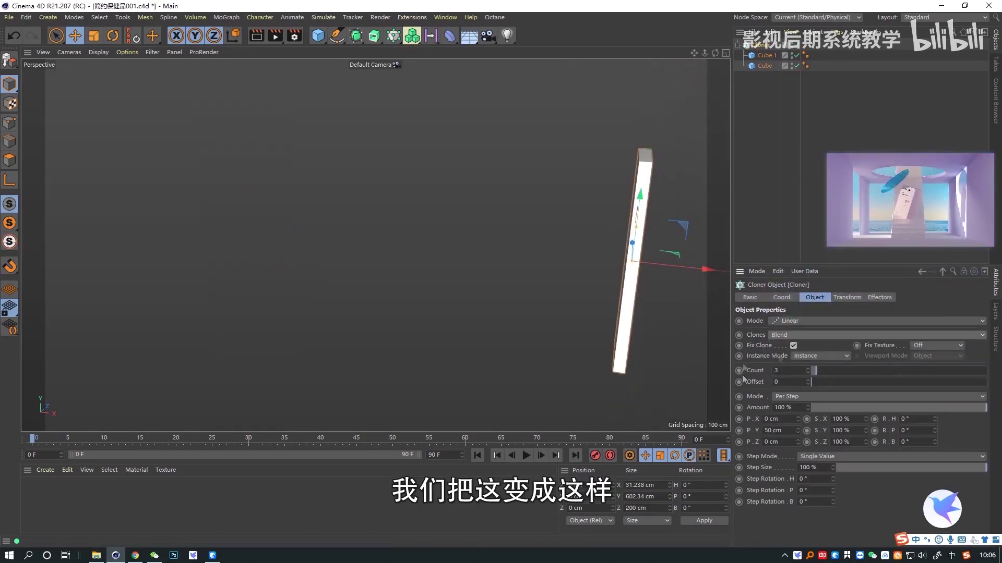
left_click(784, 430)
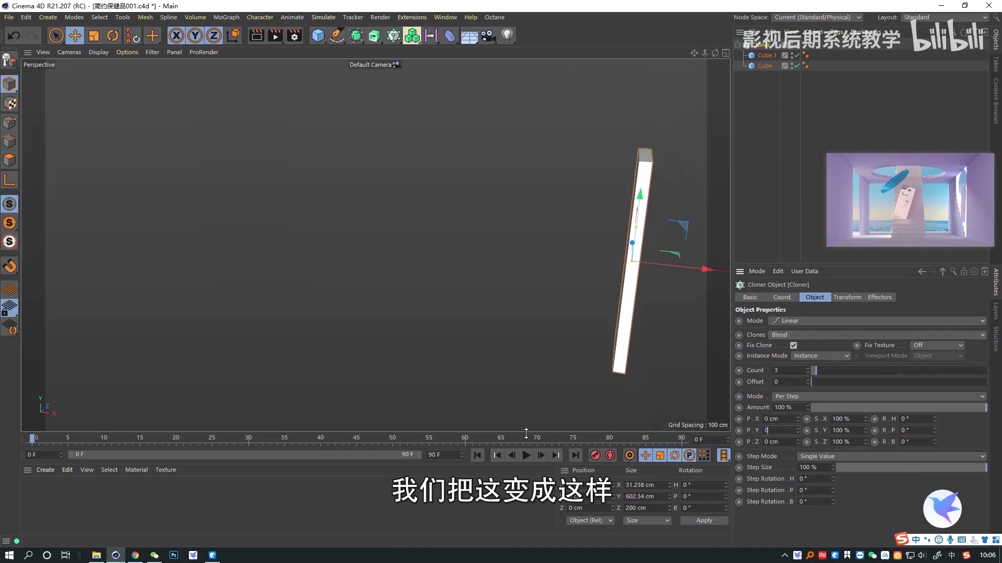
type("0")
key("Return")
Step: Set the cloner's count to 20 and its X offset to 20 cm per step to form a staircase
left_click_drag(798, 418, 791, 399)
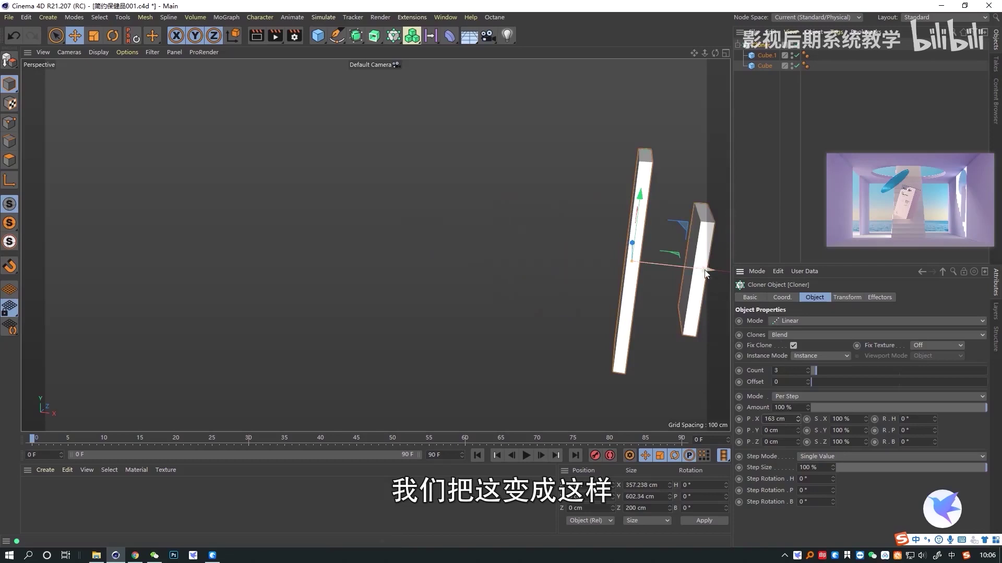
left_click_drag(706, 275, 508, 295, "alt")
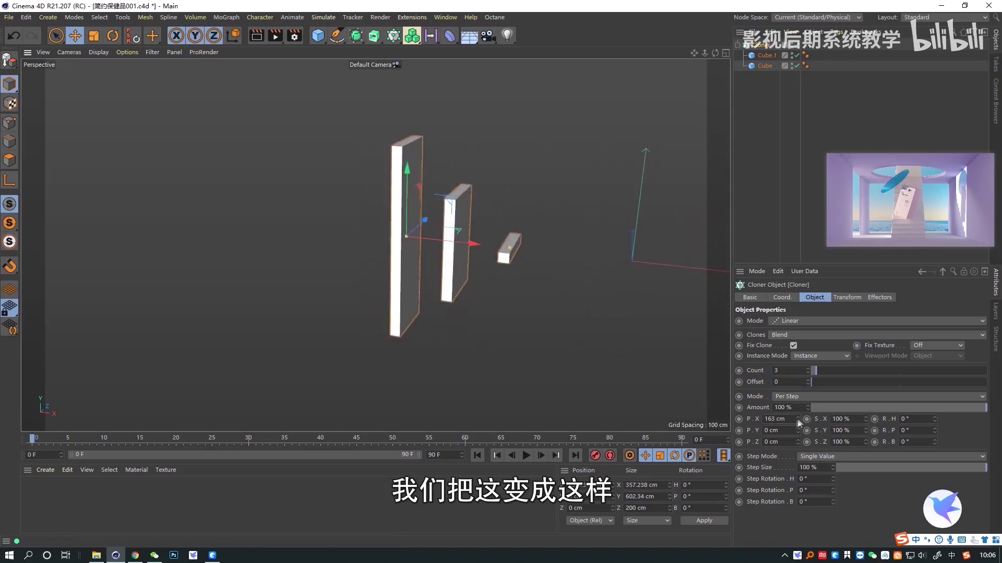
left_click_drag(799, 423, 809, 406)
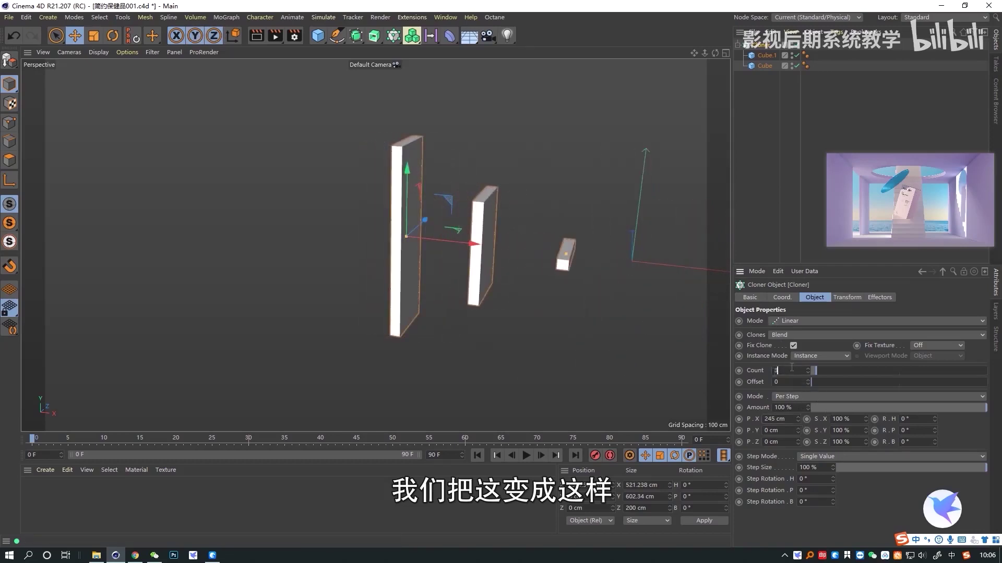
type("20")
key("Return")
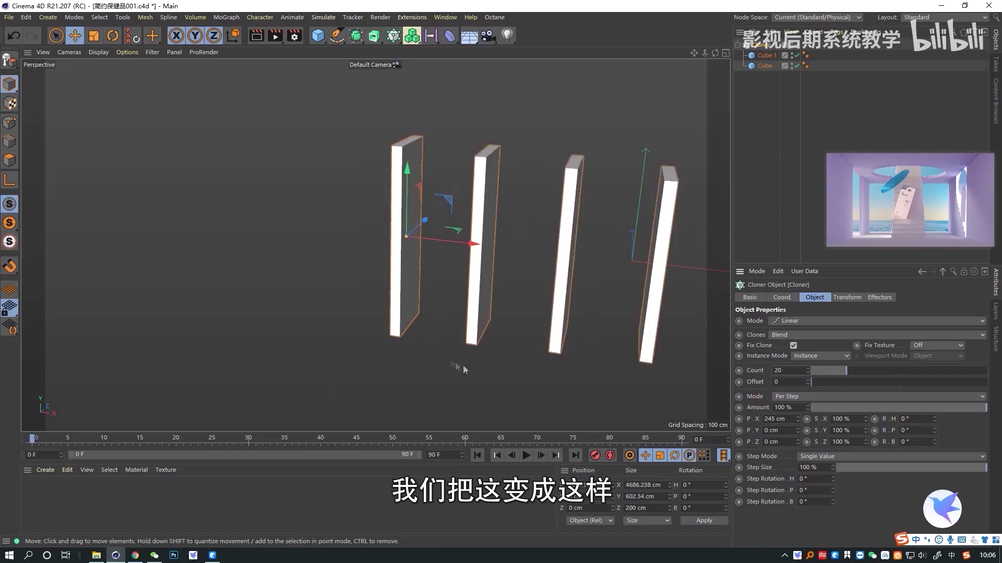
middle_click_drag(594, 302, 318, 277, "alt")
scroll(319, 277, "down", 1)
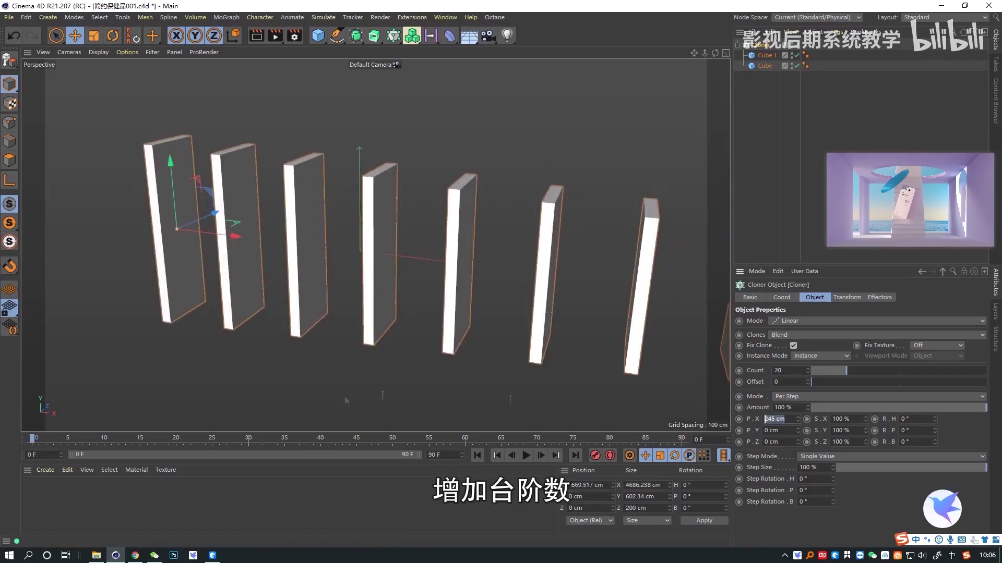
type("20")
key("Return")
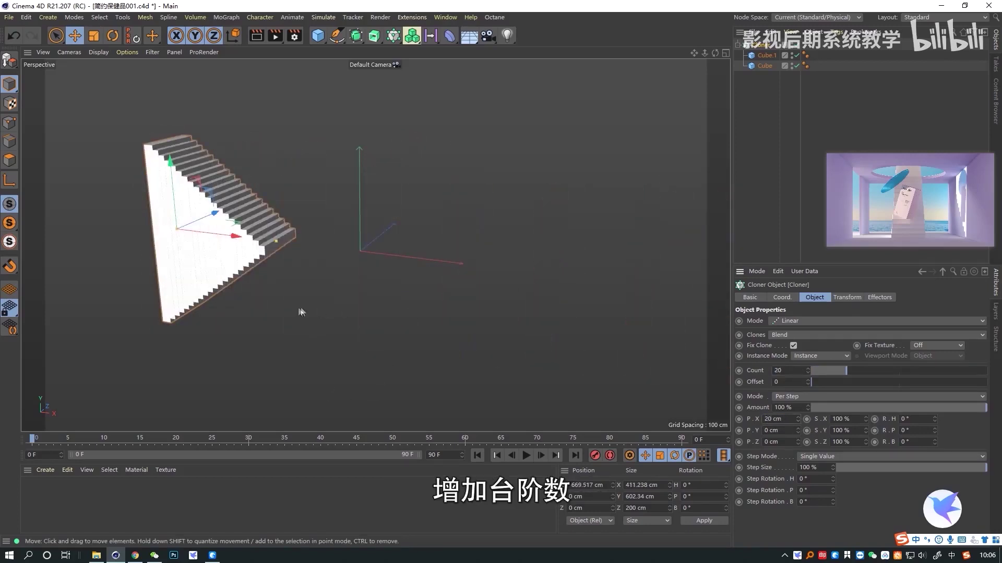
Step: Steepen the staircase to match the reference with an X offset of 17 cm per step and a clone count of 22
middle_click_drag(301, 312, 467, 338, "alt")
scroll(394, 260, "up", 5)
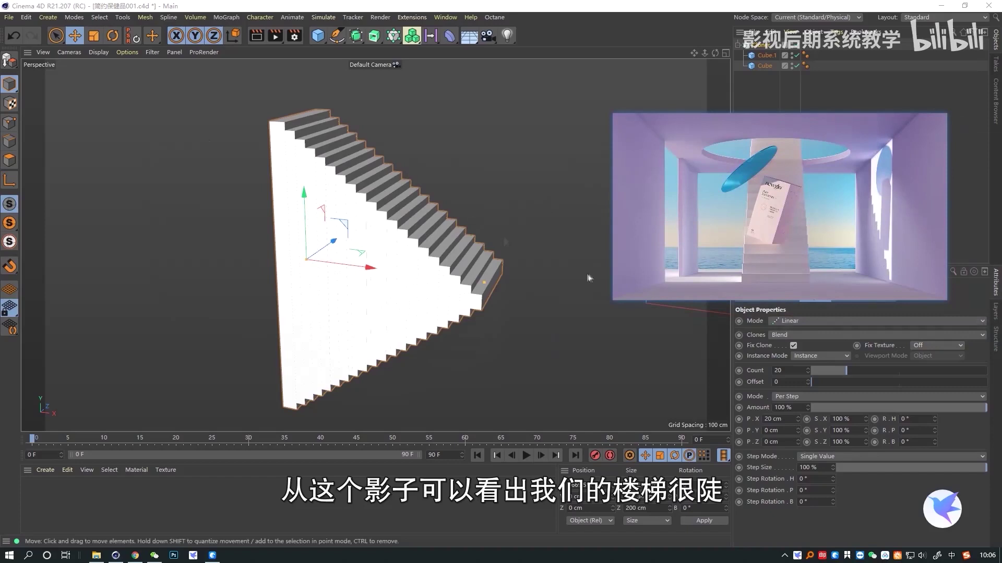
left_click_drag(798, 422, 797, 430)
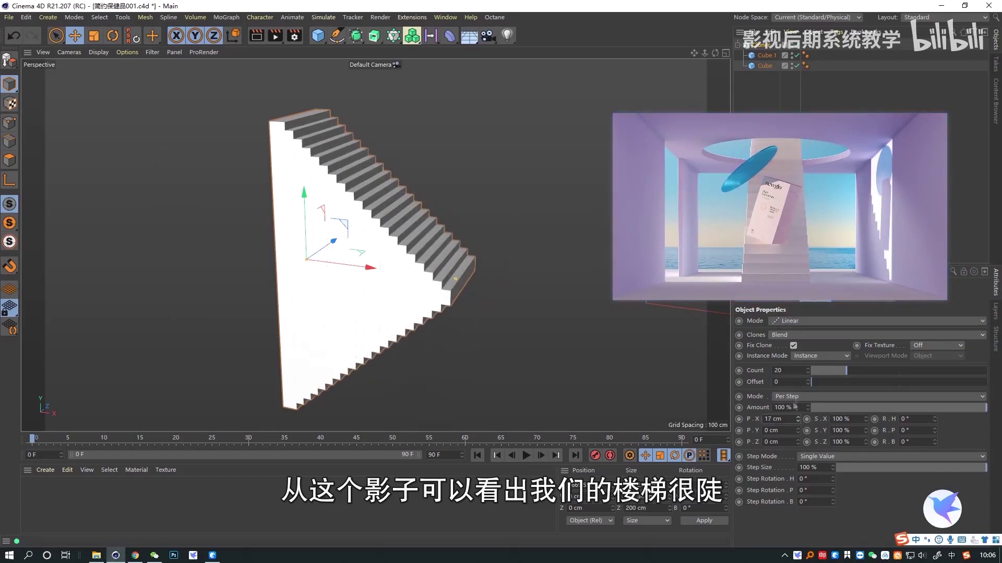
left_click(807, 369)
left_click(807, 369)
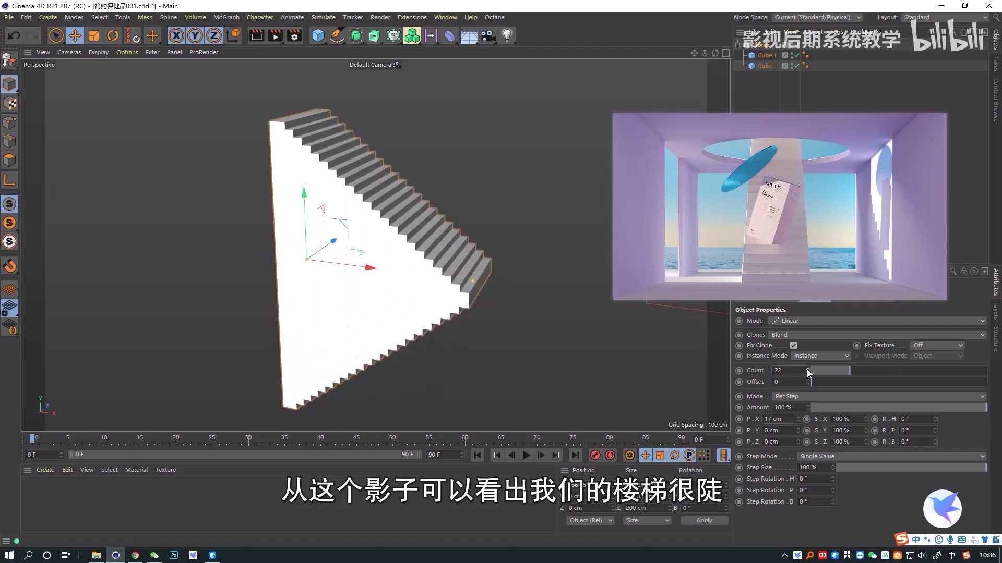
Step: Add a floor plane 2000 cm wide and 2000 cm high, working in the four-view layout
middle_click(402, 290)
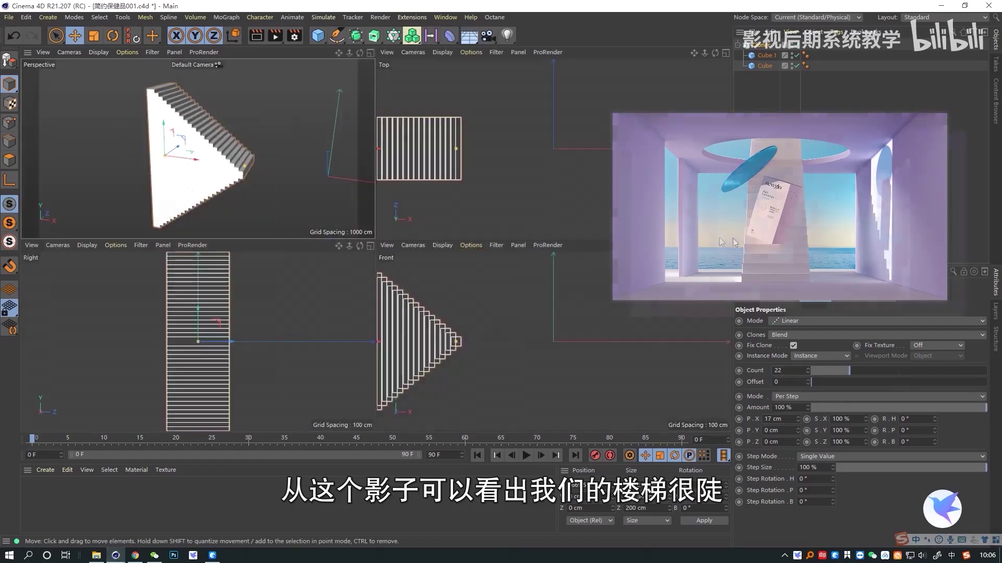
left_click_drag(322, 38, 408, 70)
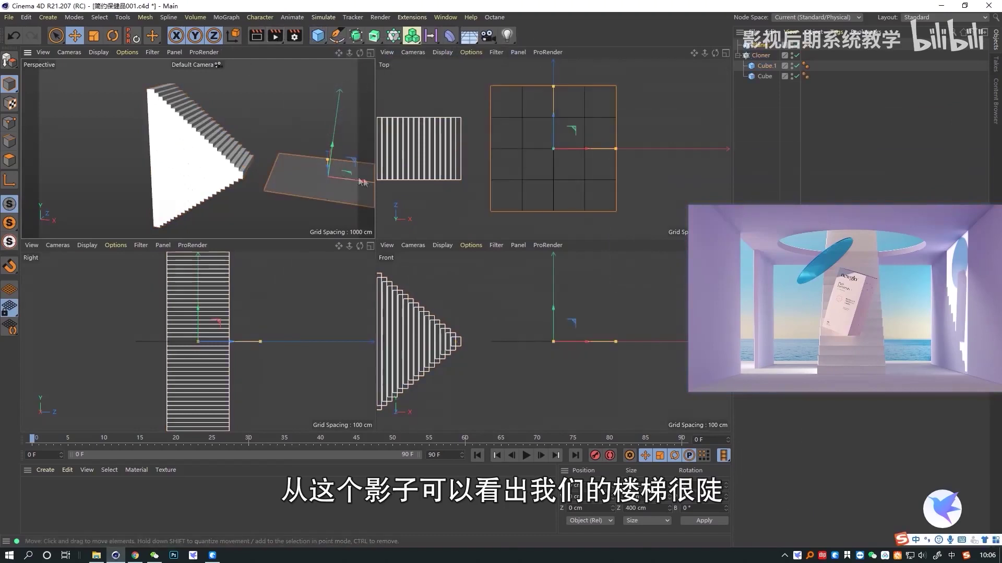
left_click_drag(825, 323, 1, 222)
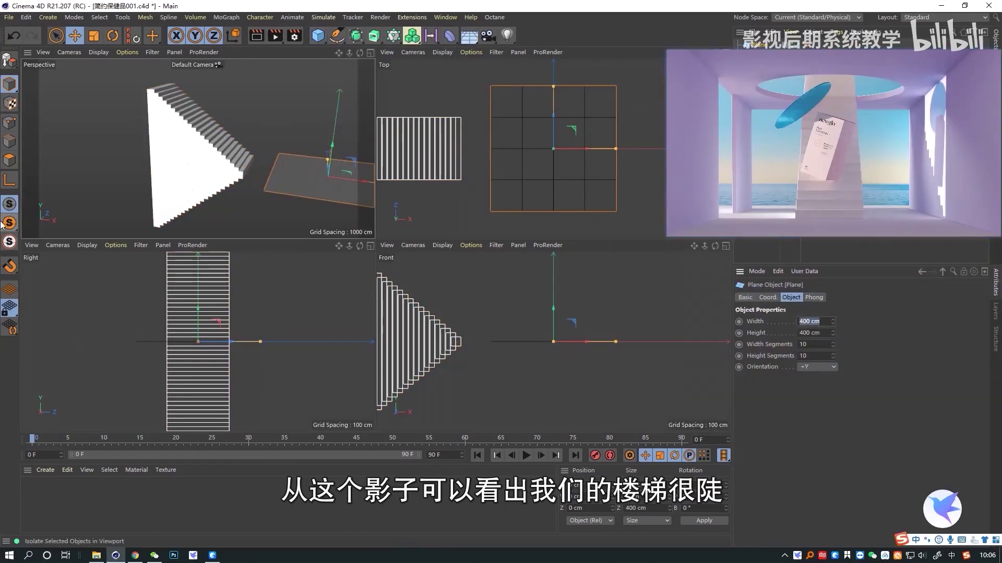
type("2000")
key("Tab")
type("2000")
key("Return")
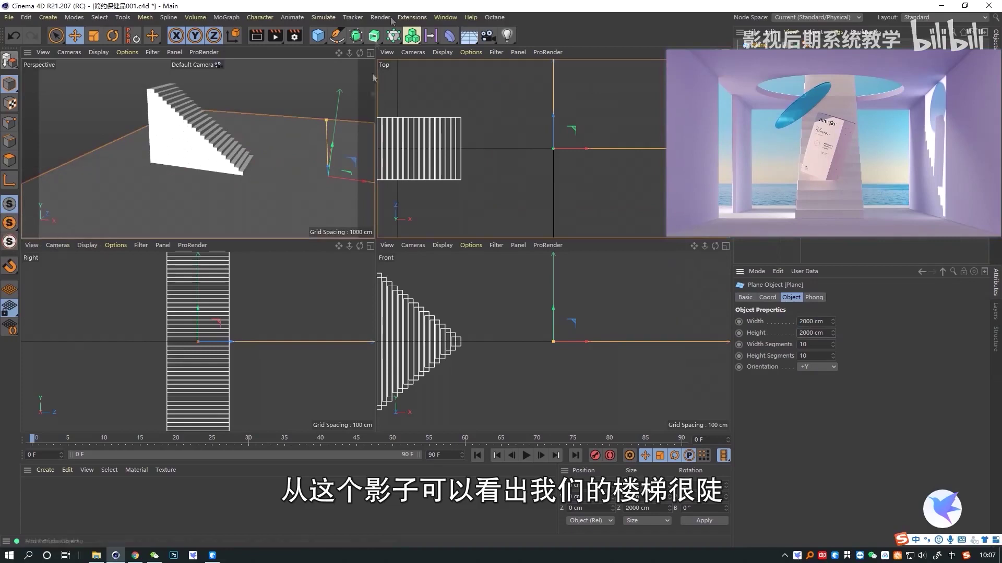
Step: Add a cube for the product box in front of the staircase and raise it above the floor plane
mouse_move(282, 167)
left_mouse_down("alt")
mouse_move(231, 181)
mouse_move(305, 173)
mouse_move(232, 208)
mouse_move(261, 206)
mouse_move(286, 188)
mouse_move(282, 208)
mouse_move(268, 170)
left_mouse_up("alt")
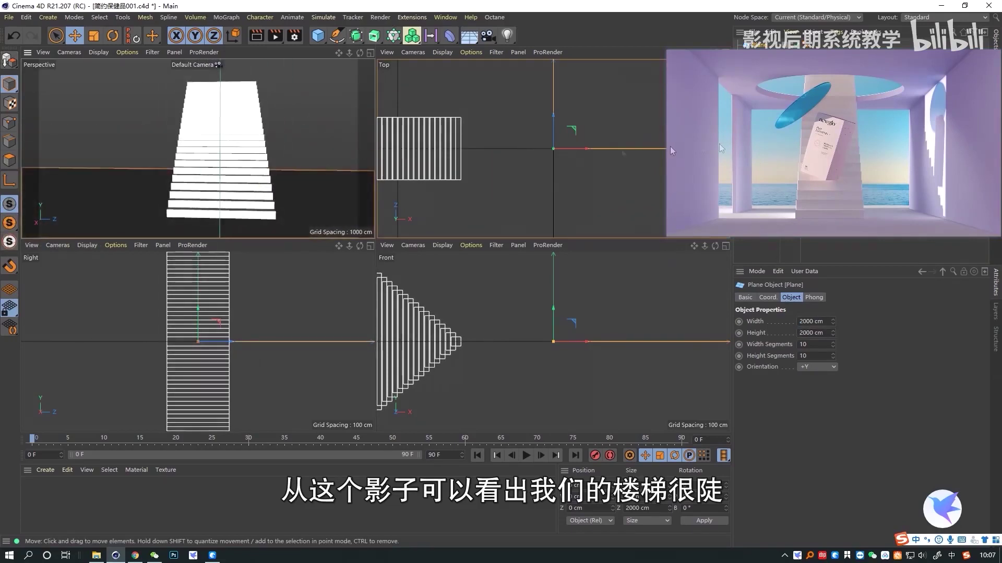
left_click_drag(754, 140, 739, 214)
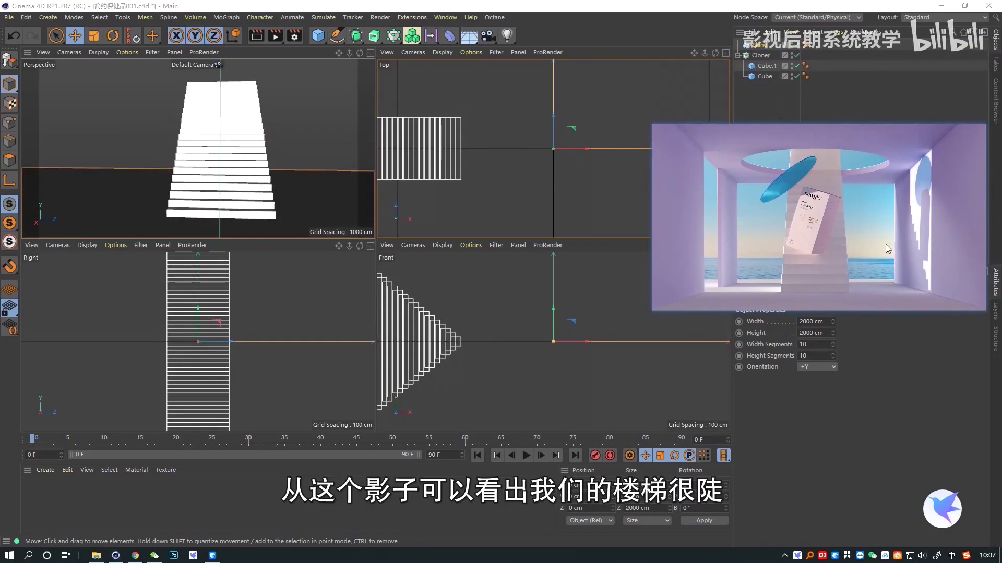
left_click_drag(317, 35, 412, 51)
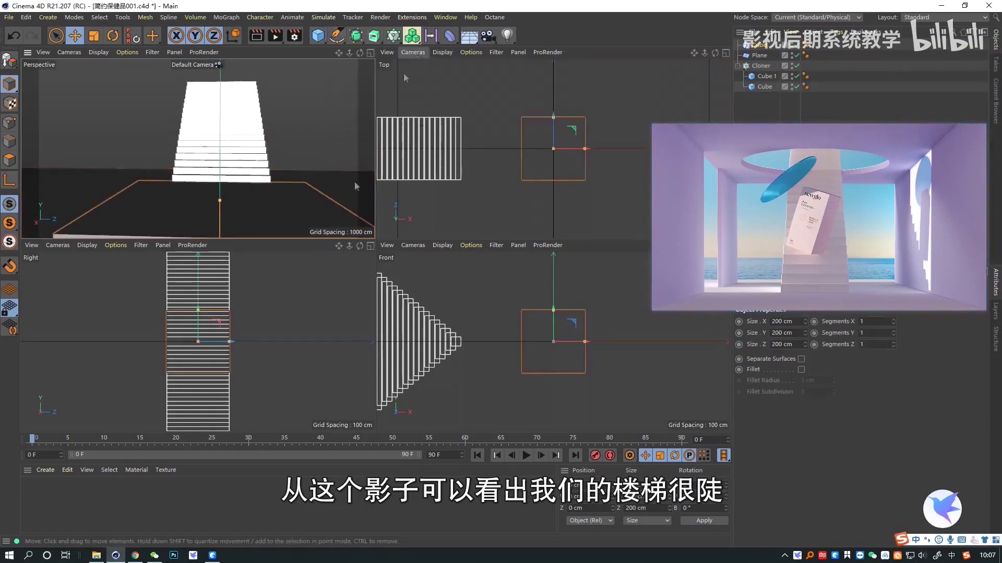
left_click_drag(229, 206, 295, 193, "alt")
left_click_drag(193, 151, 186, 68)
left_click_drag(219, 114, 198, 125, "alt")
middle_click_drag(198, 125, 220, 178, "alt")
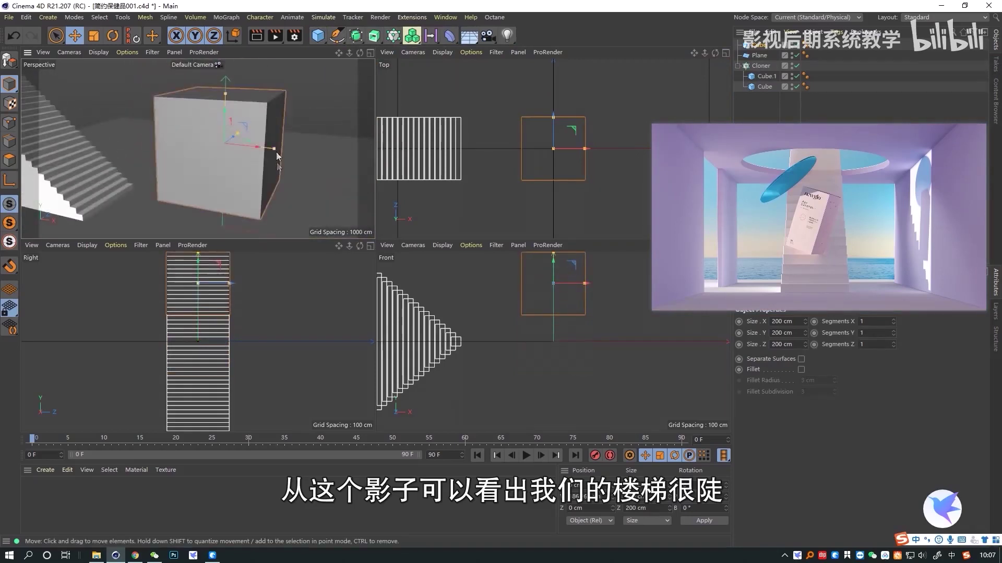
Step: Size the product box cube to 50 cm in X, 100 cm in Y and 50 cm in Z
left_click_drag(272, 151, 239, 145)
left_click_drag(225, 96, 188, 112, "alt")
left_click_drag(705, 209, 716, 169)
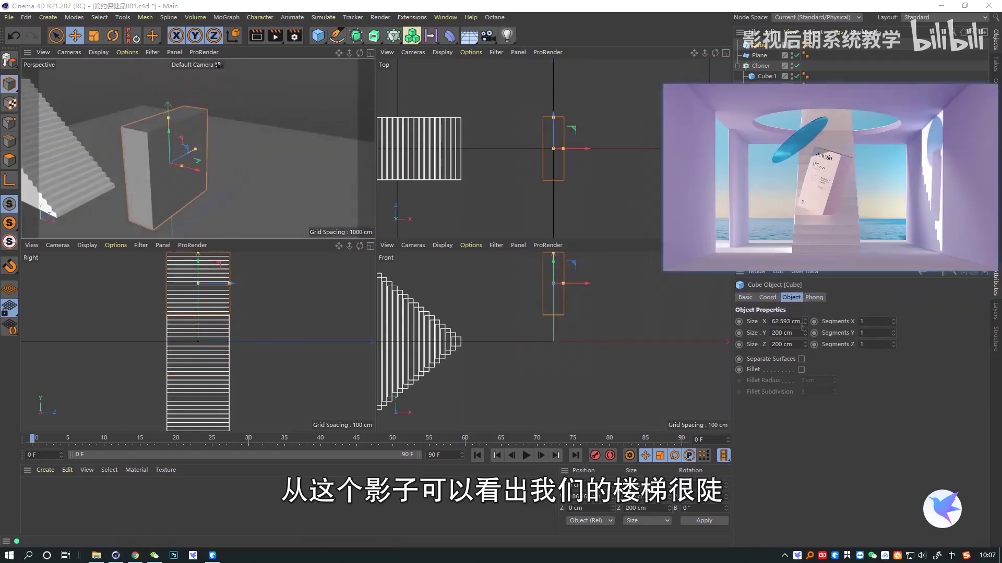
double_click(787, 321)
type("50")
key("Tab")
key("Tab")
type("50")
key("Return")
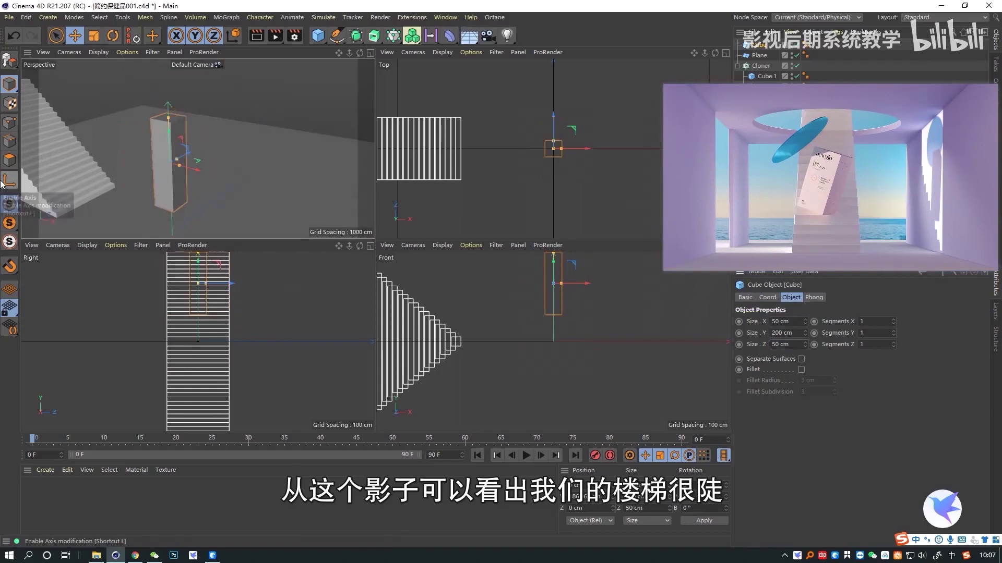
left_click_drag(794, 333, 93, 298)
type("100")
key("Return")
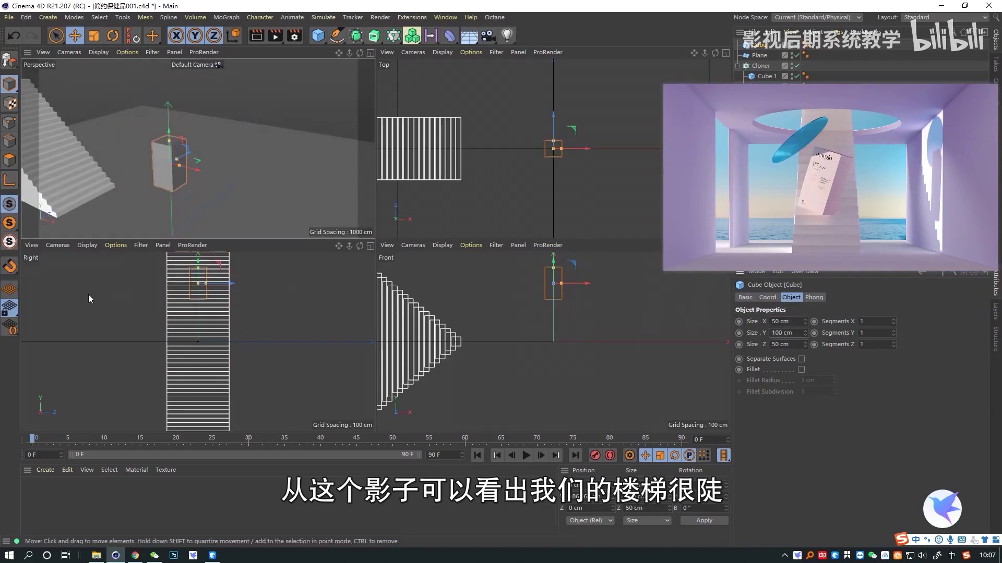
Step: Position the product box just above the lower stair steps, fine-tuning its placement in the front view
left_click_drag(230, 220, 200, 171, "alt")
scroll(730, 159, "down", 5)
left_click_drag(735, 150, 636, 125)
right_click_drag(122, 164, 201, 180, "alt")
left_click_drag(250, 106, 260, 154)
left_click_drag(226, 168, 233, 120, "alt")
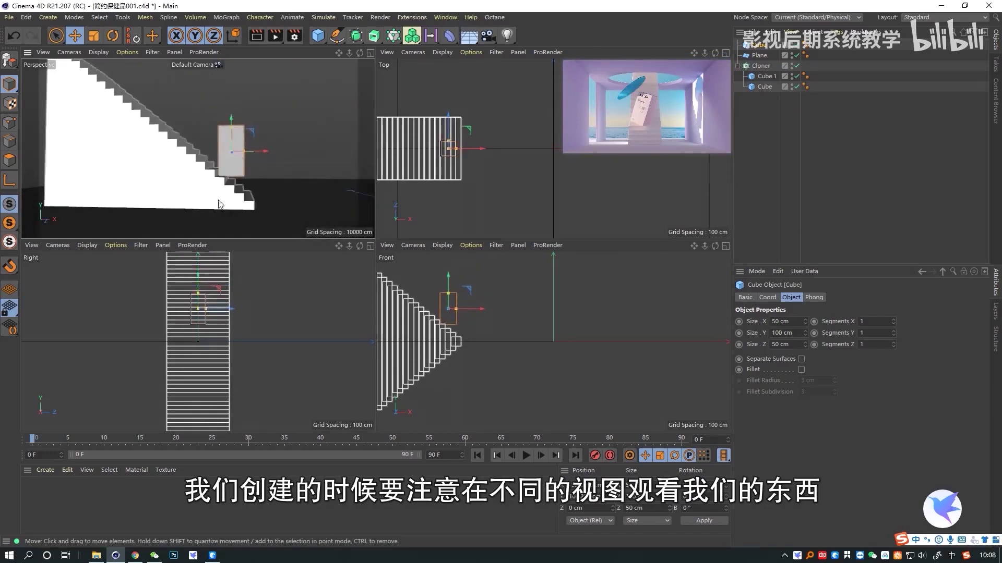
scroll(220, 186, "up", 3)
scroll(430, 319, "up", 4)
scroll(438, 322, "up", 4)
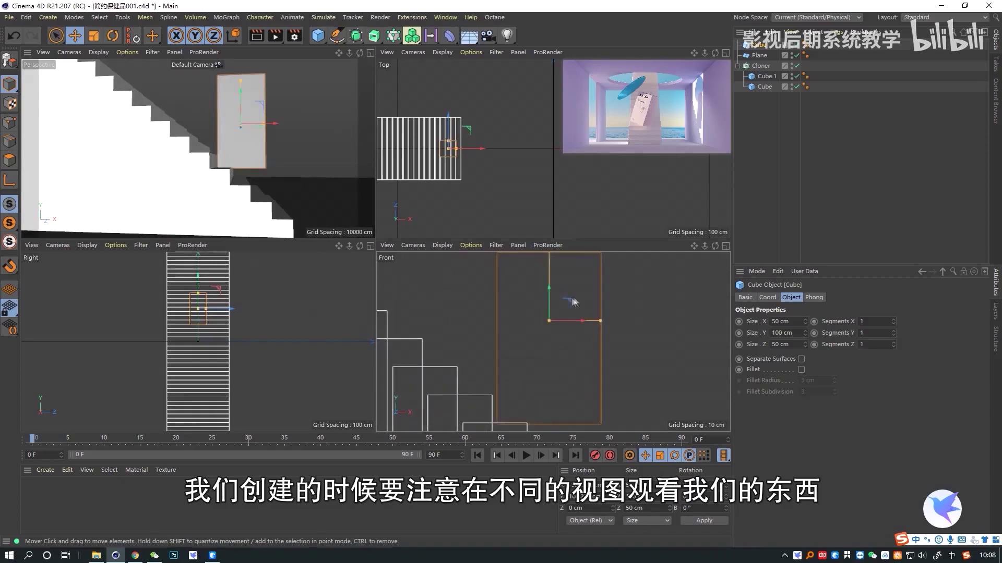
left_click_drag(571, 299, 565, 299)
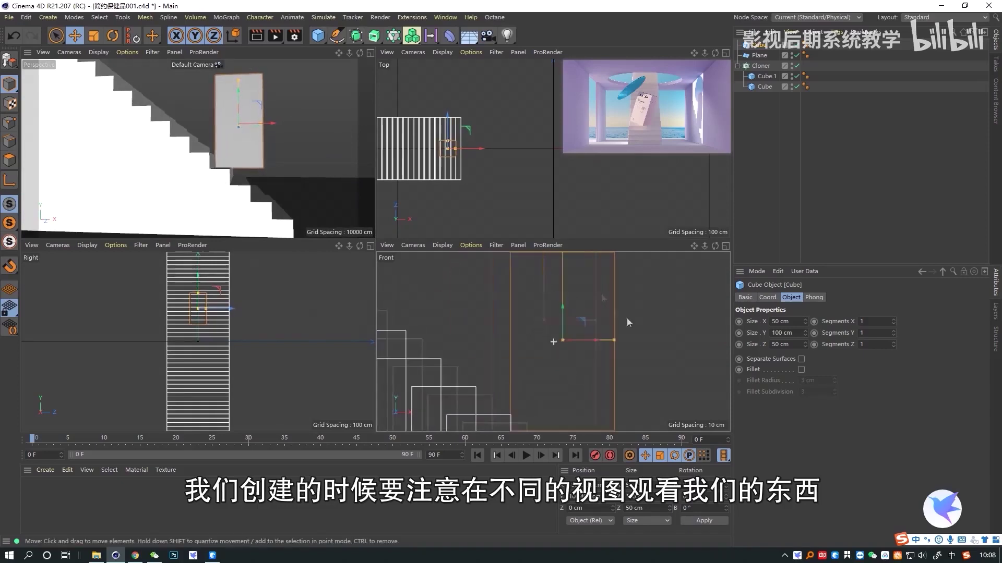
Step: Examine the product box's placement against the staircase from several angles in the perspective view
middle_click(286, 134)
left_click_drag(472, 223, 335, 257, "alt")
scroll(474, 224, "down", 2)
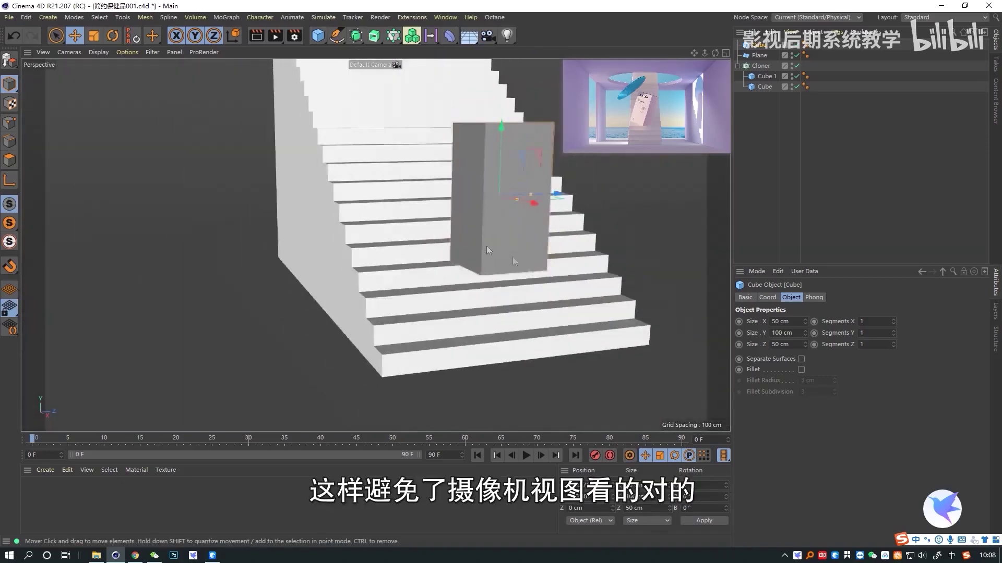
left_click_drag(512, 256, 465, 257, "alt")
middle_click_drag(515, 256, 404, 320, "alt")
left_click_drag(404, 321, 417, 258, "alt")
middle_click(417, 258)
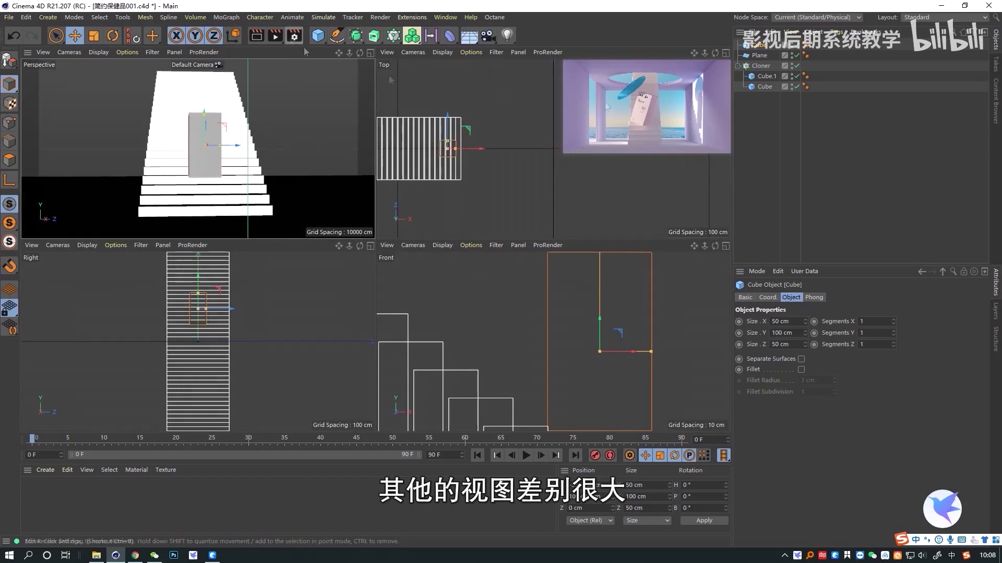
Step: Add a cylinder for the floating disc and flatten it to a height of 10 cm
left_click(317, 35)
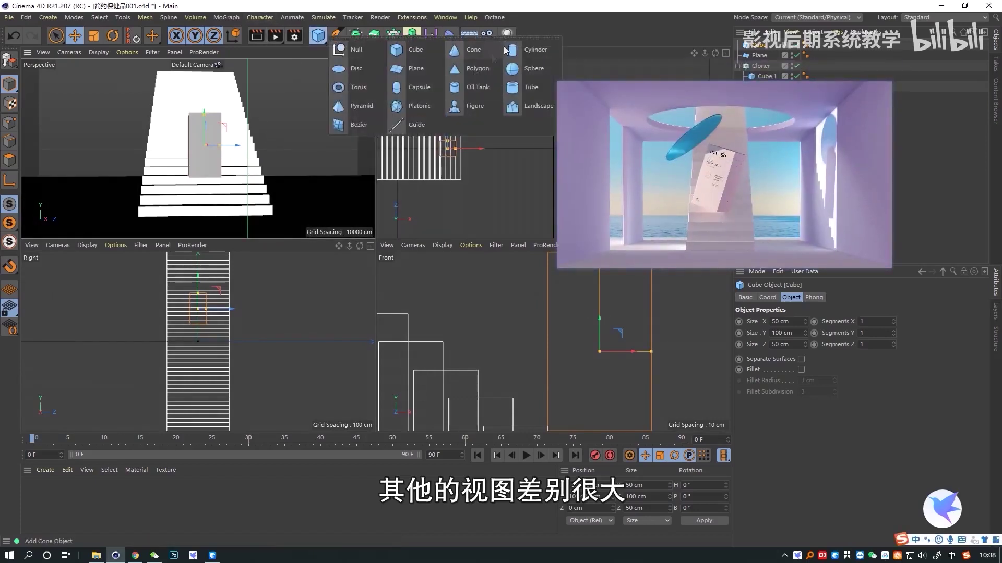
left_click(529, 52)
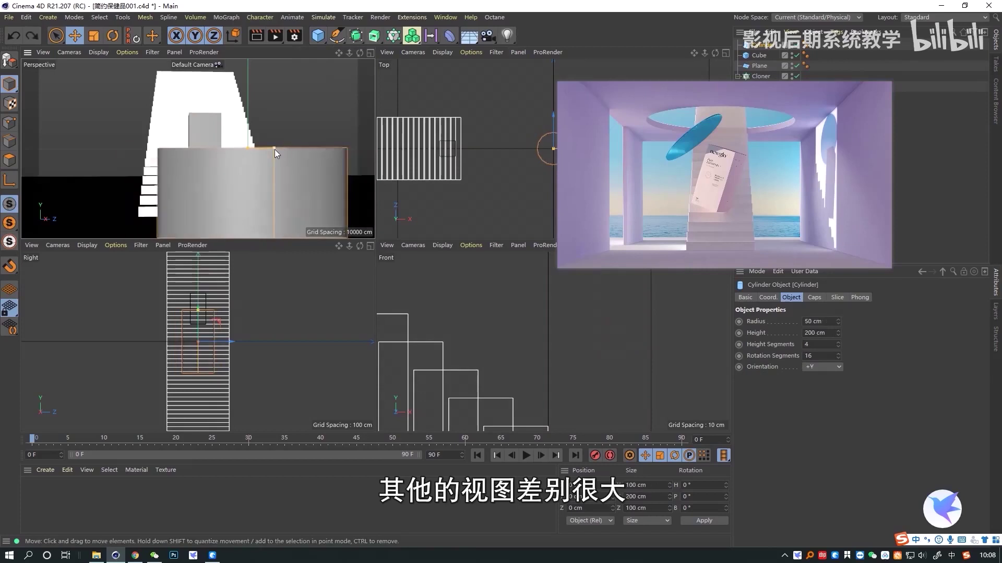
left_click_drag(274, 149, 276, 211)
scroll(276, 212, "down", 2)
left_click_drag(656, 166, 447, 142)
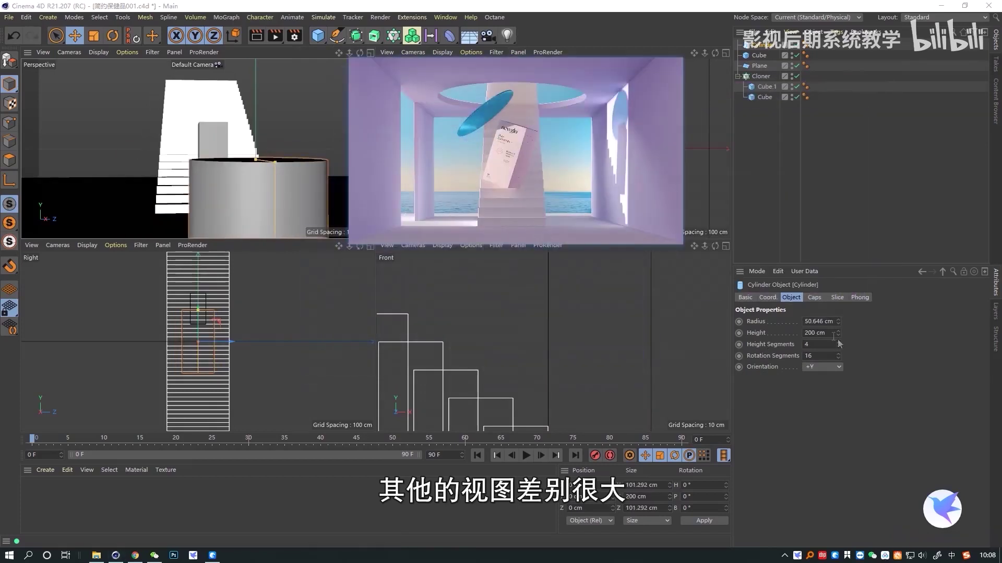
left_click(518, 315)
type("10")
key("Return")
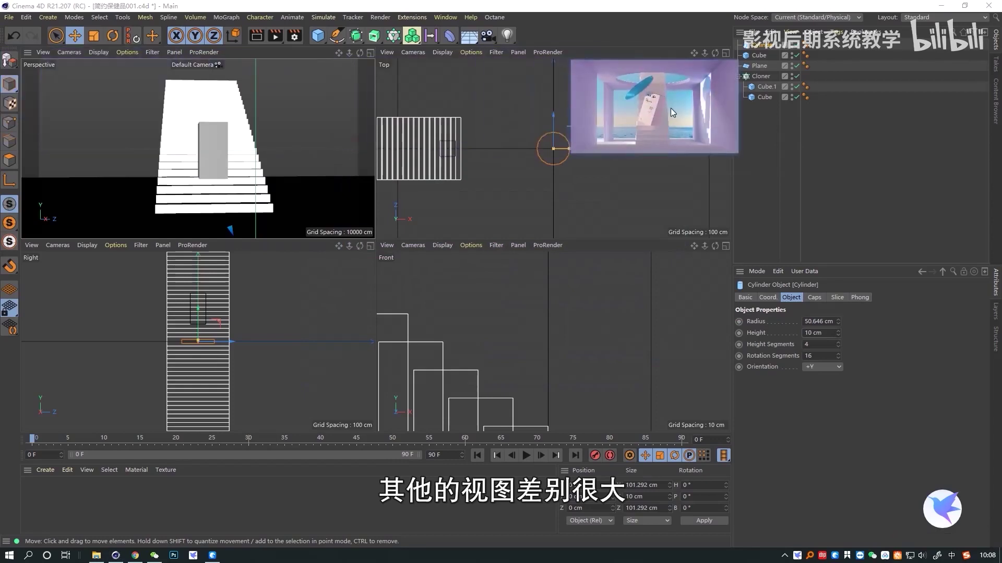
Step: Try disc radii of 10 cm and 200 cm, and settle on 100 cm
left_click(837, 322)
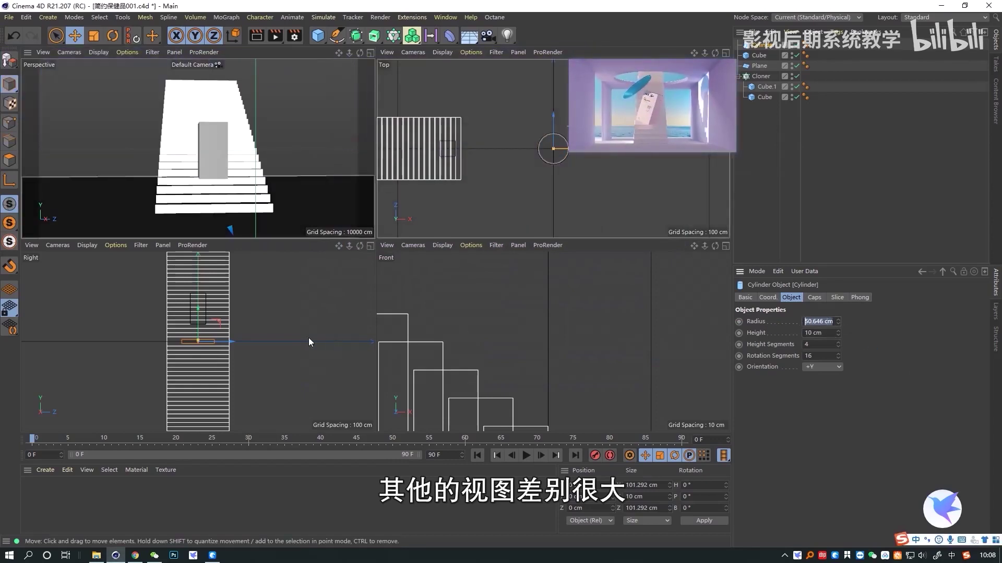
type("10")
key("Return")
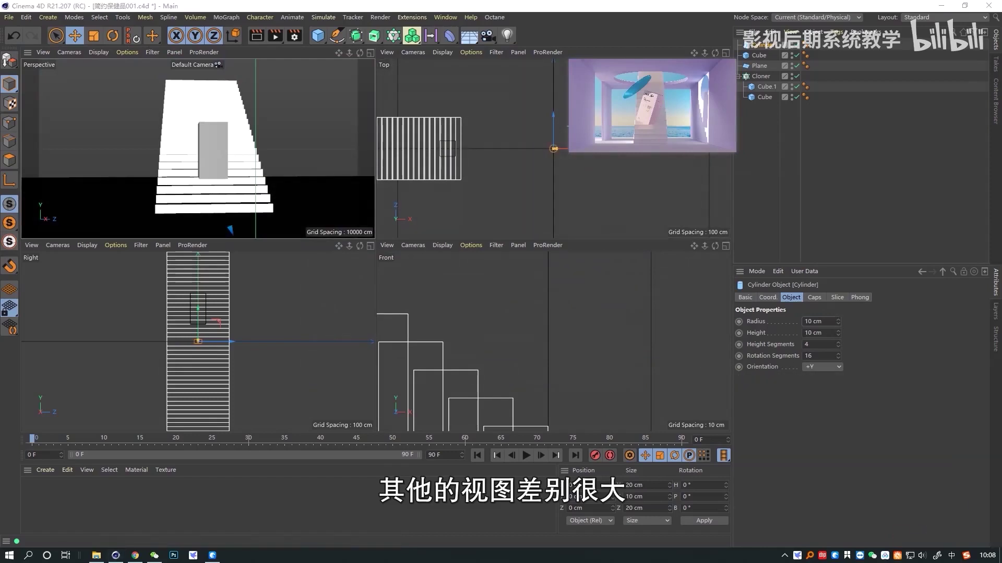
left_click(837, 322)
type("200")
key("Return")
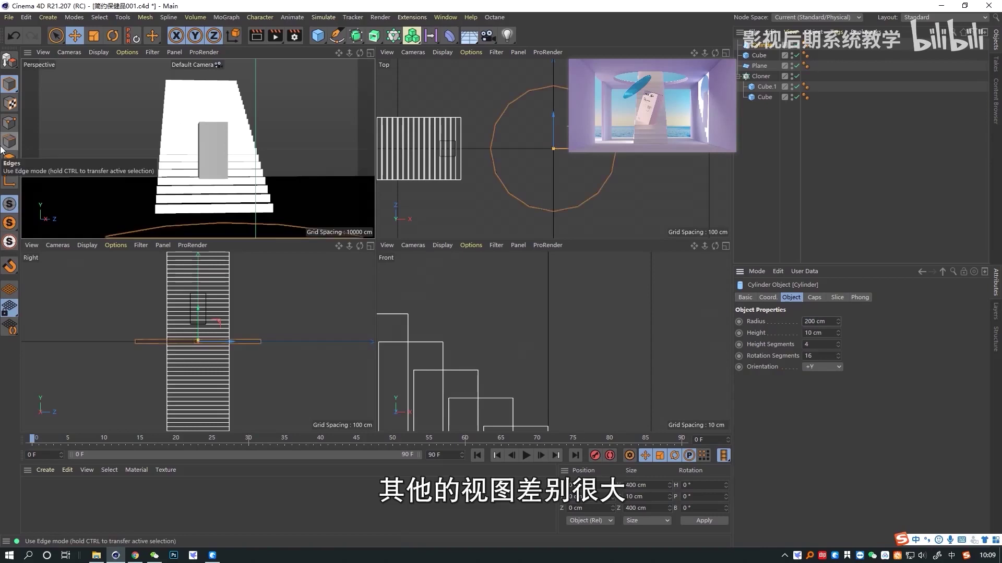
key("Return")
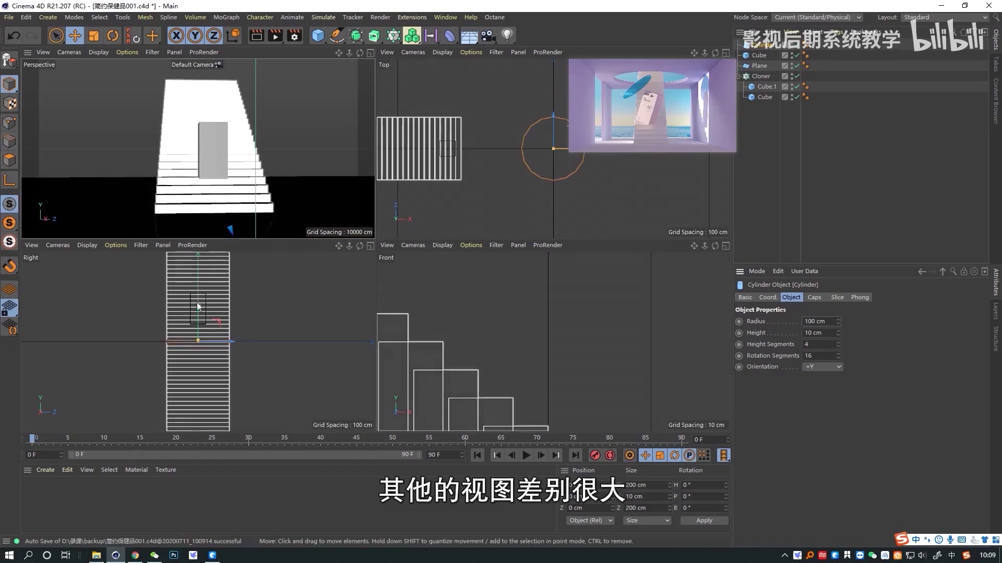
Step: Raise the disc to about the height of the product box and set its rotation segments to 32
left_click_drag(198, 319, 198, 276)
left_click_drag(815, 356, 798, 356)
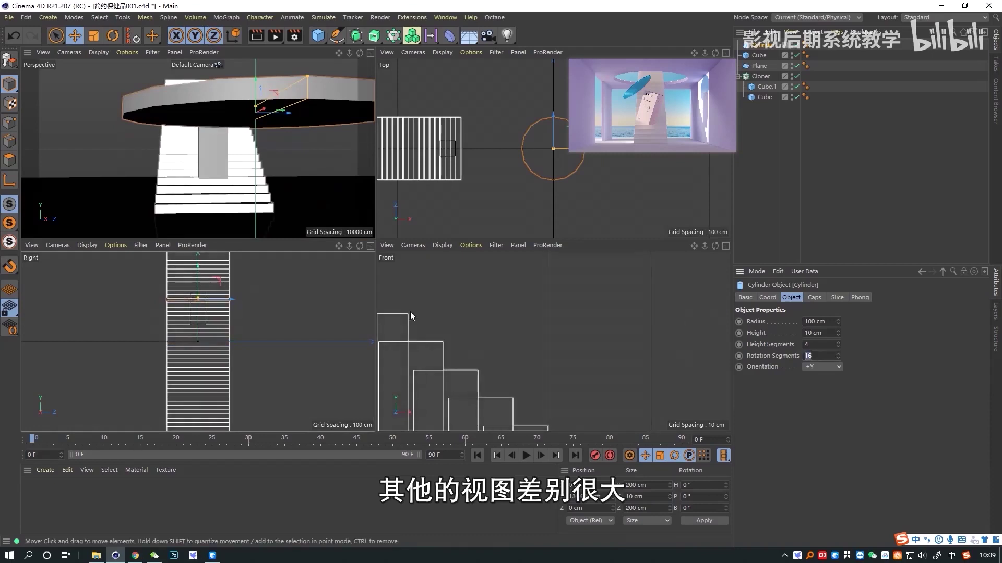
type("32")
key("Return")
Step: Move the disc over the staircase, above and to one side of the product box, and thin it to 5 cm in height
left_click_drag(260, 112, 222, 152)
mouse_move(212, 114)
left_mouse_down()
mouse_move(212, 81)
mouse_move(205, 99)
left_mouse_up()
left_click_drag(824, 332, 427, 315)
type("5")
key("Return")
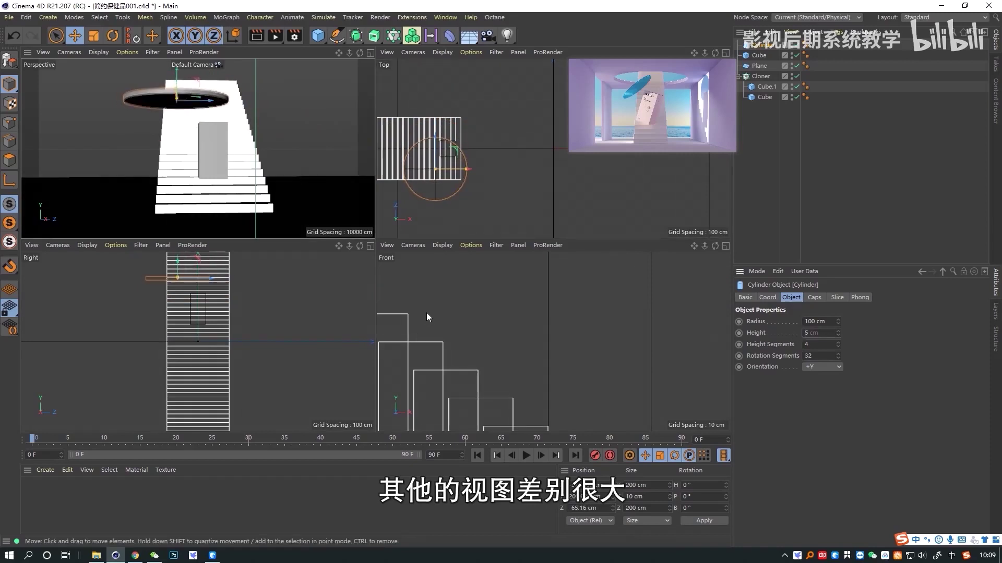
Step: Narrow the staircase by reducing the Z size of both step cubes inside the cloner together
scroll(263, 188, "down", 8)
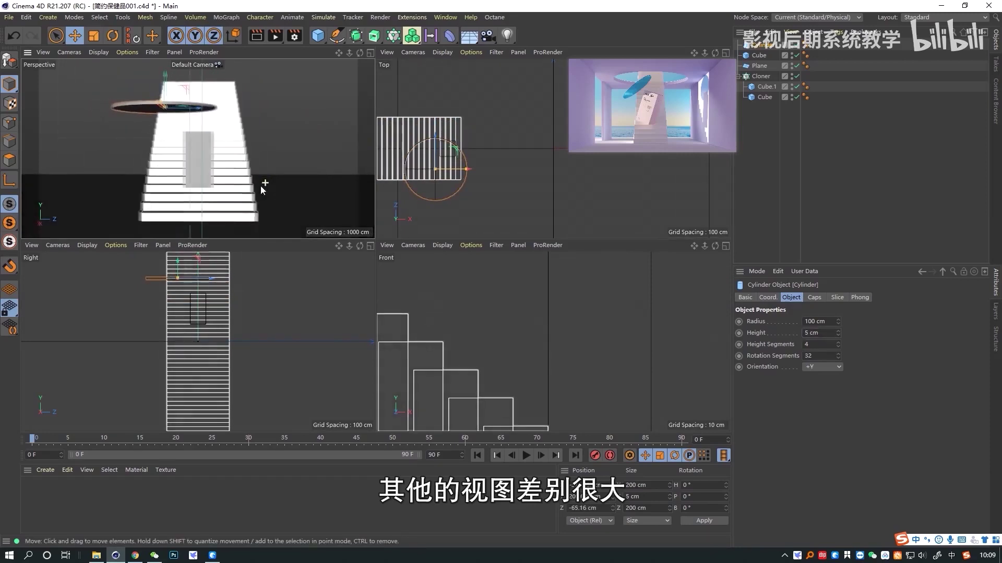
scroll(270, 205, "up", 5)
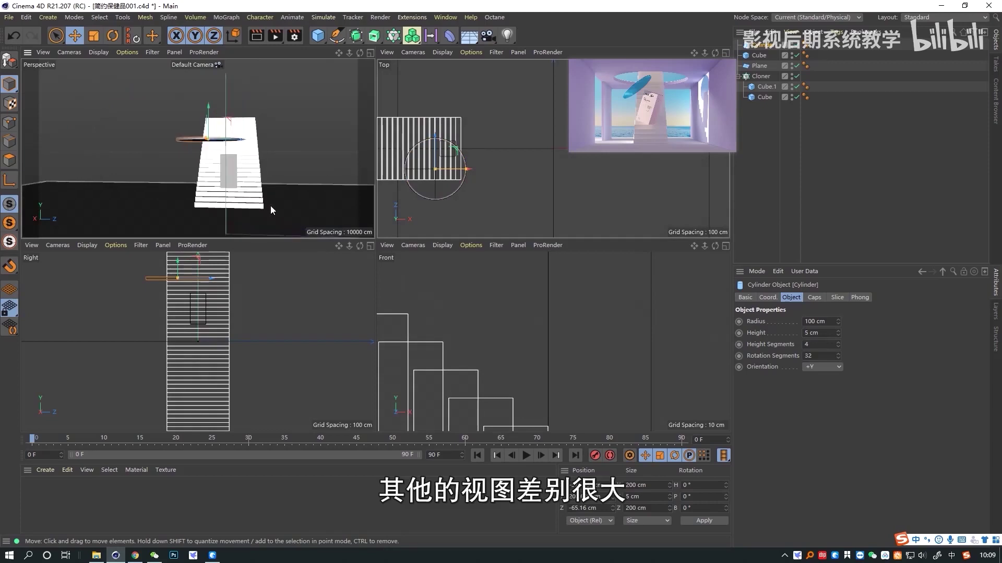
left_click(228, 167)
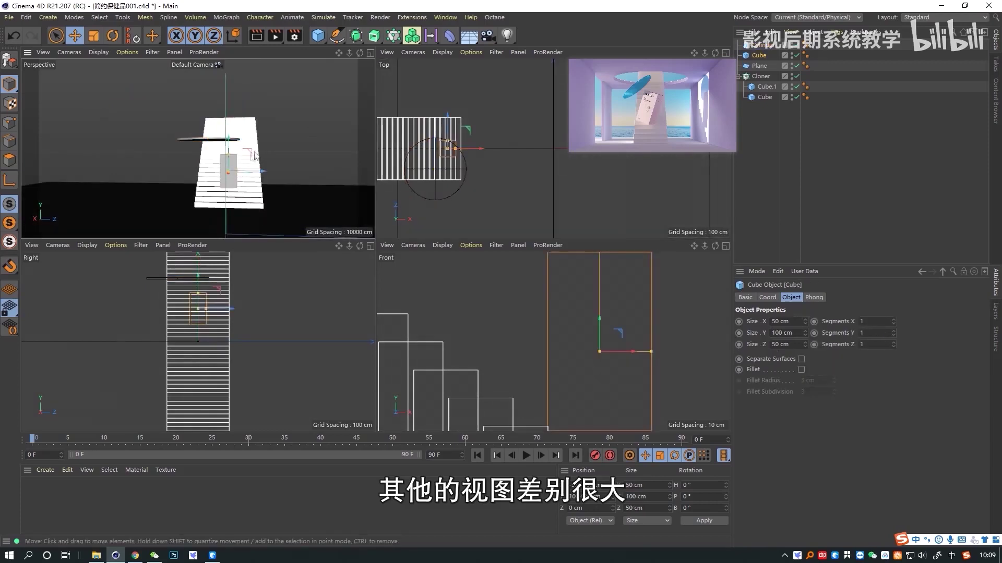
left_click(760, 76)
left_click(765, 97)
left_click(767, 87, "ctrl")
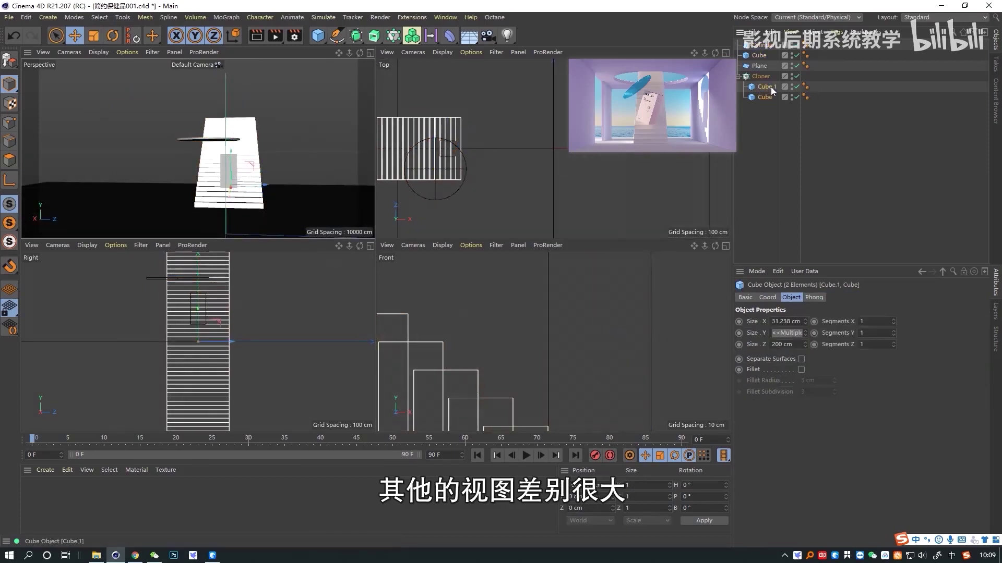
left_click_drag(805, 345, 805, 361)
mouse_move(805, 344)
left_mouse_down()
mouse_move(805, 353)
mouse_move(805, 342)
left_mouse_up()
Step: Rotate the disc to a pitch of about 38° so it tilts above the product box
middle_click_drag(248, 162, 247, 191, "alt")
mouse_move(248, 192)
left_mouse_down("alt")
mouse_move(252, 202)
mouse_move(248, 194)
left_mouse_up("alt")
left_click(204, 133)
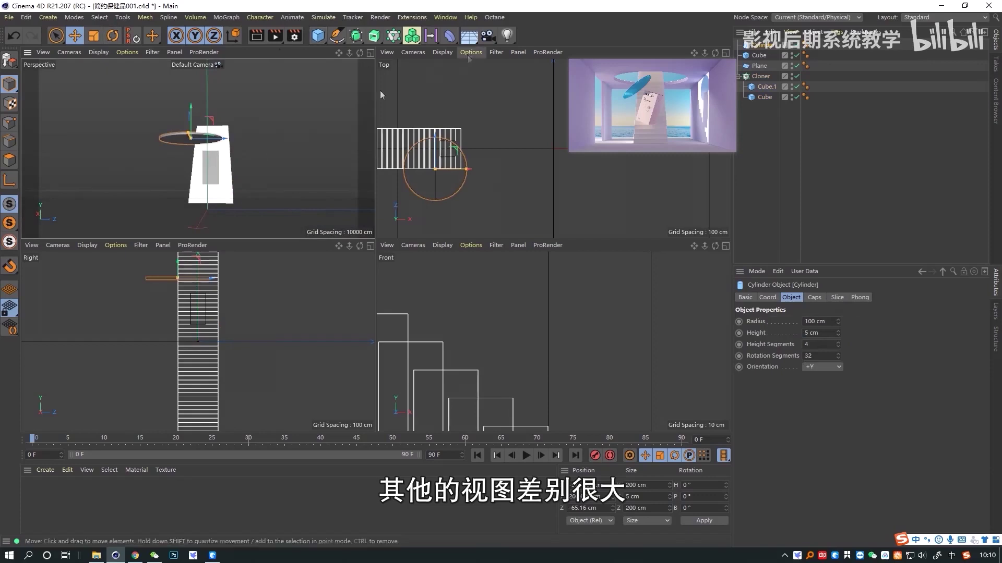
left_click(112, 35)
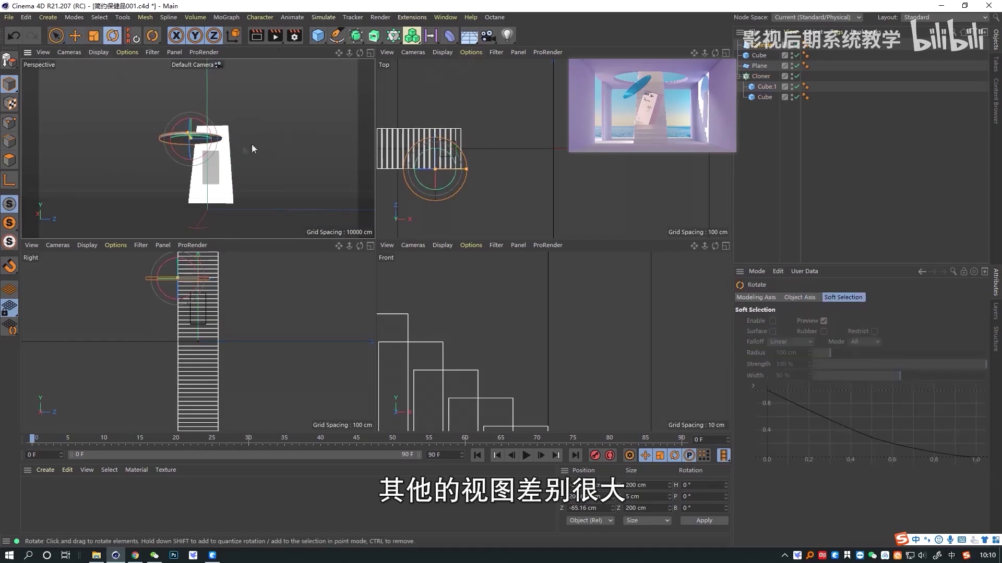
left_click_drag(218, 134, 205, 120)
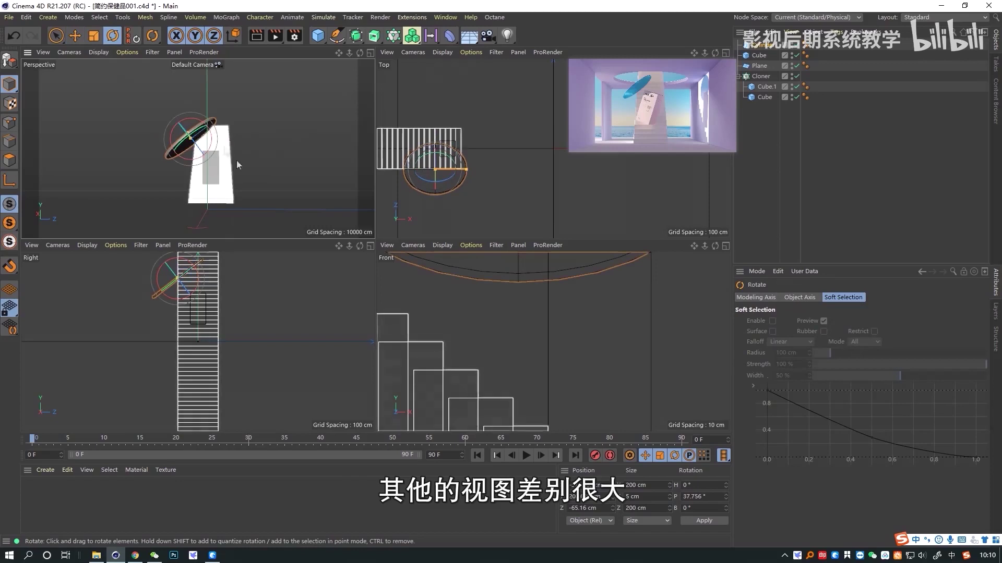
left_click(265, 160)
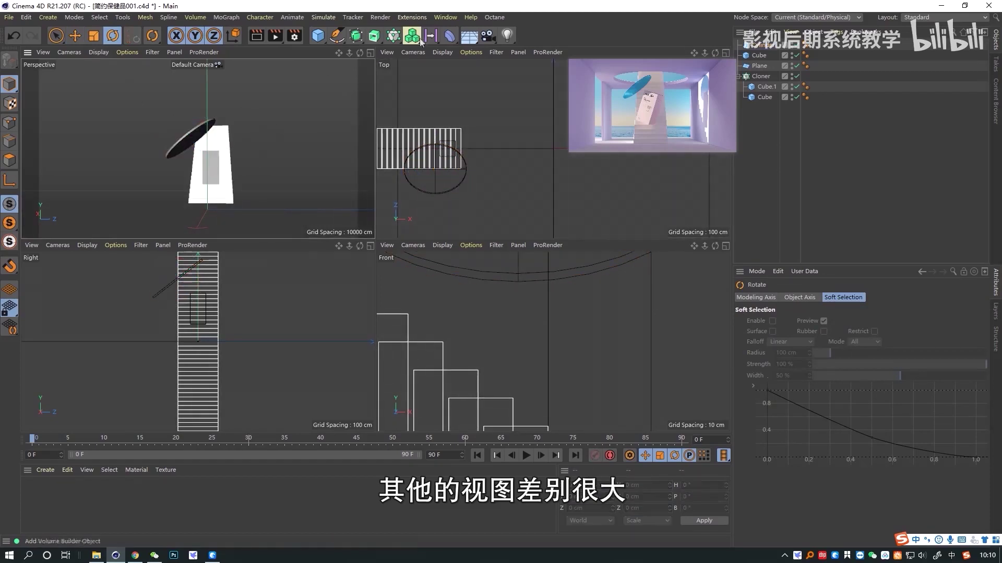
Step: Add a camera from the current perspective and bank the disc to about -3.3°
left_click(488, 35)
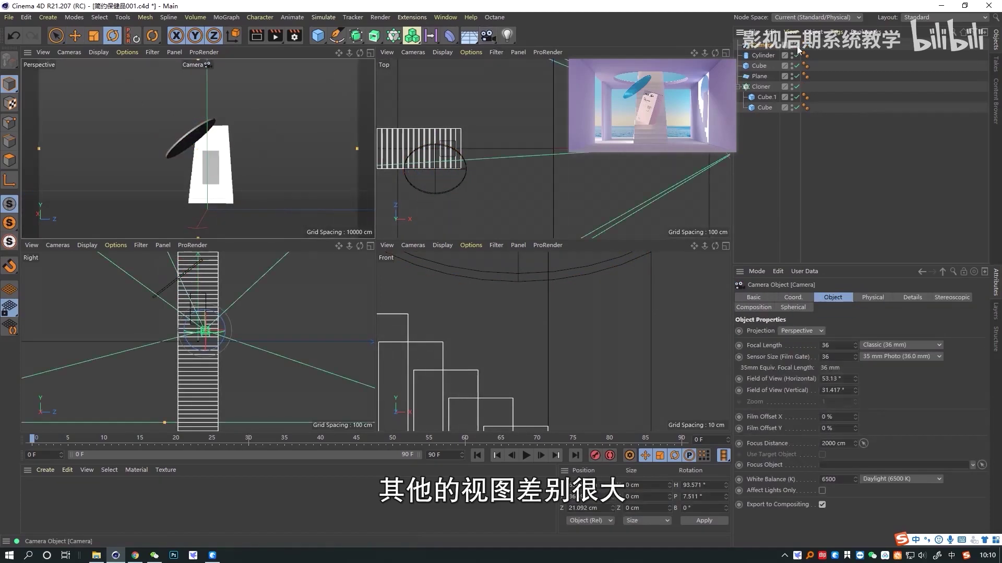
left_click(196, 142)
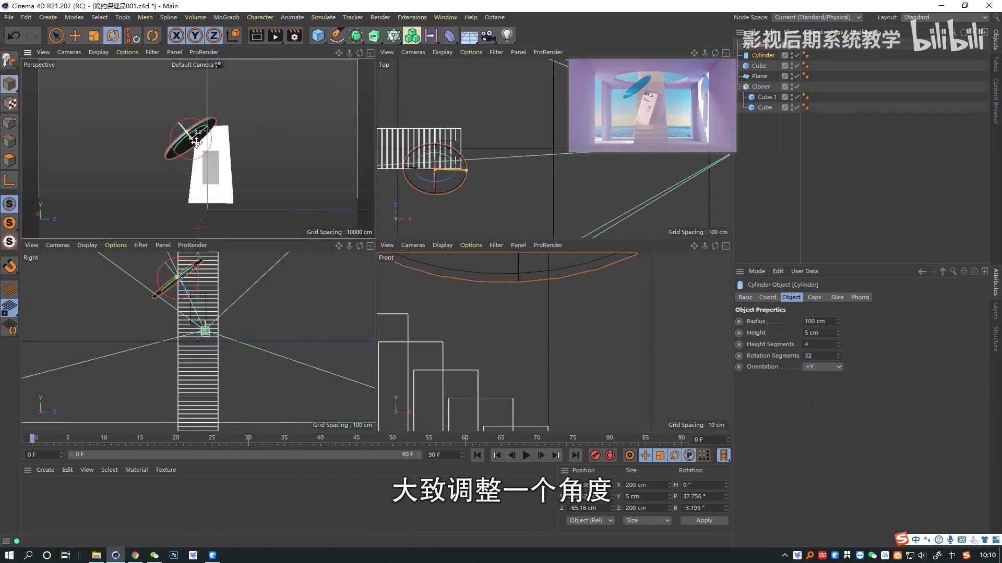
left_click_drag(197, 145, 196, 141)
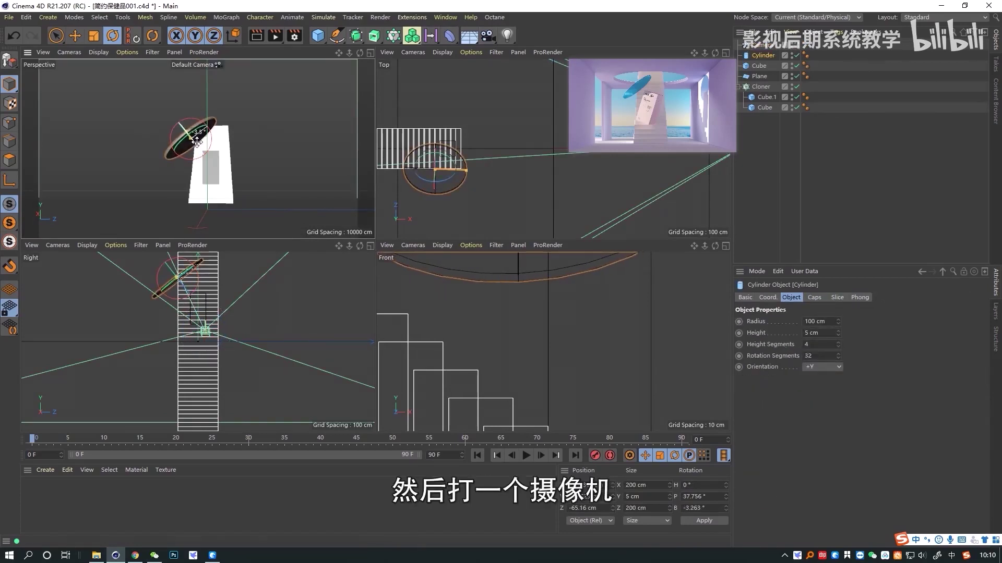
left_click(272, 125)
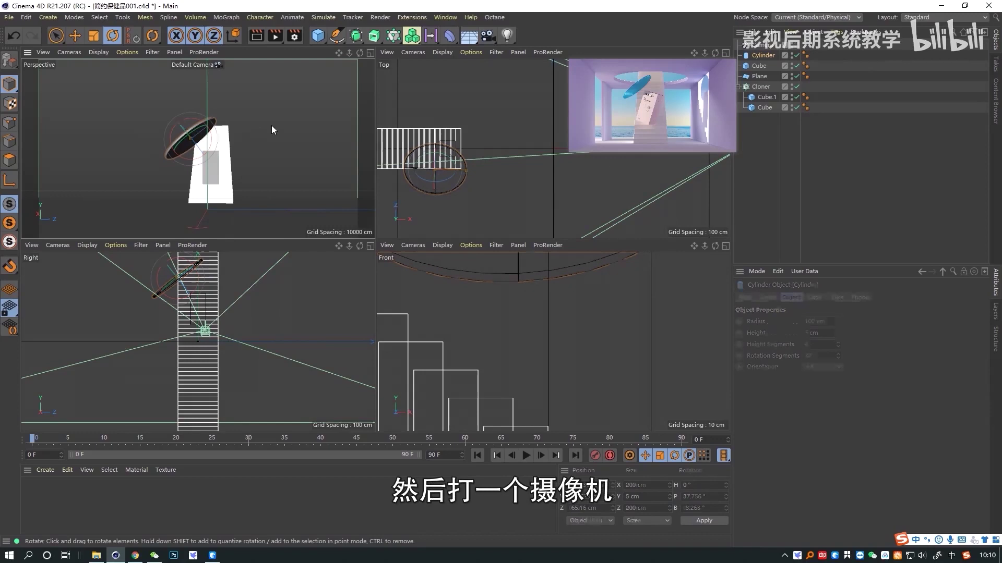
Step: Turn the right view into a second perspective view with shaded display, framed on the product box and staircase
left_click(215, 162)
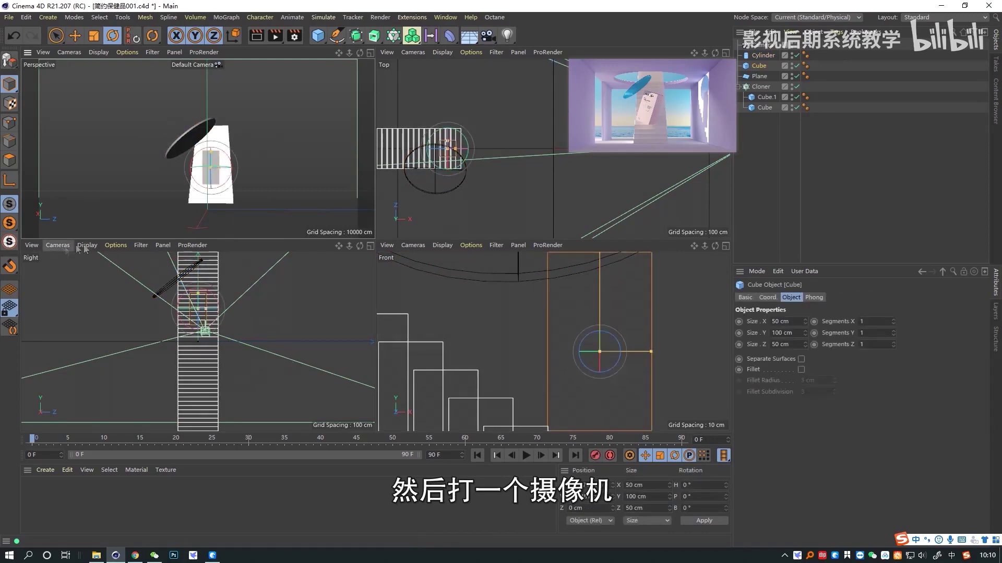
left_click(58, 245)
left_click(60, 315)
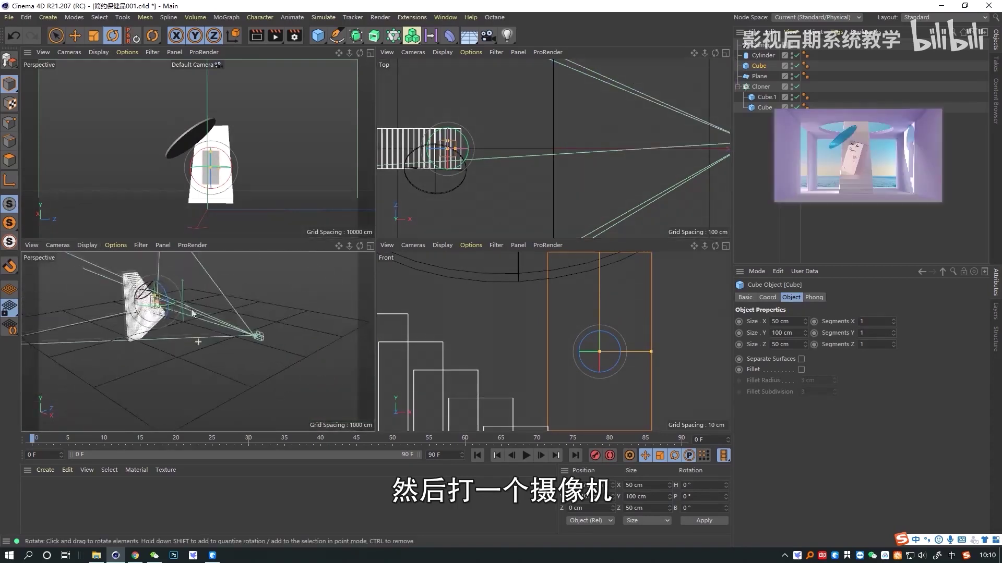
middle_click_drag(191, 309, 233, 340, "alt")
left_click(87, 245)
left_click(105, 276)
left_click_drag(209, 339, 173, 343, "alt")
right_click_drag(173, 343, 206, 340, "alt")
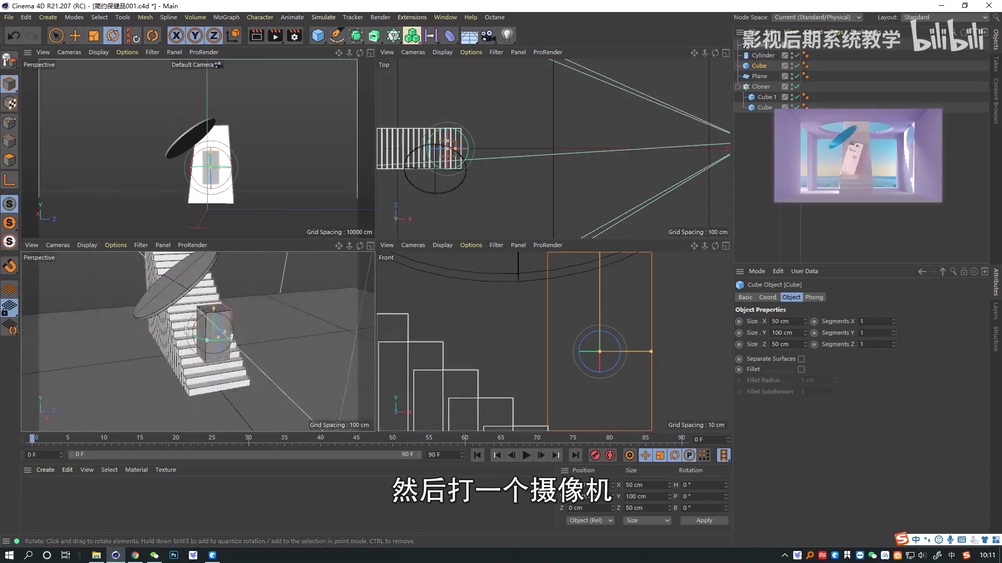
Step: Tilt the product box to about -20° heading and -12° pitch, and adjust its position above the stairs in the front view
left_click_drag(207, 340, 221, 315, "alt")
key("ctrl+z")
key("ctrl+z")
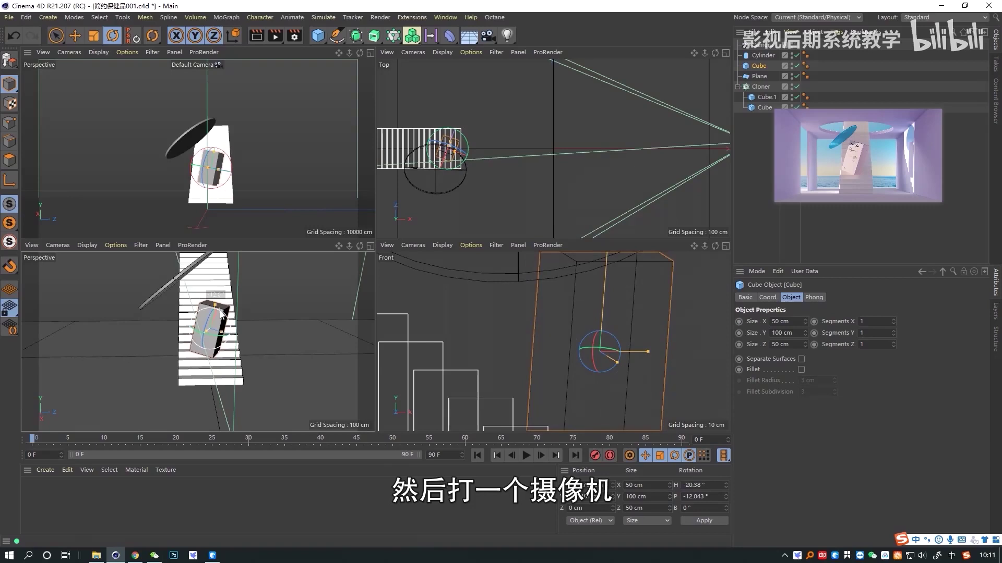
left_click(76, 37)
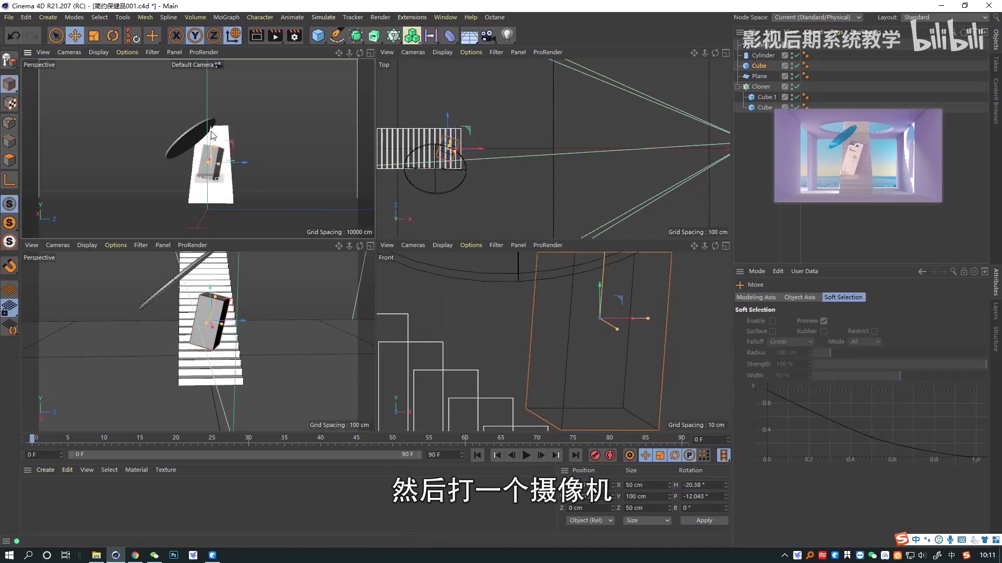
mouse_move(600, 291)
left_mouse_down()
mouse_move(574, 290)
mouse_move(587, 303)
left_mouse_up()
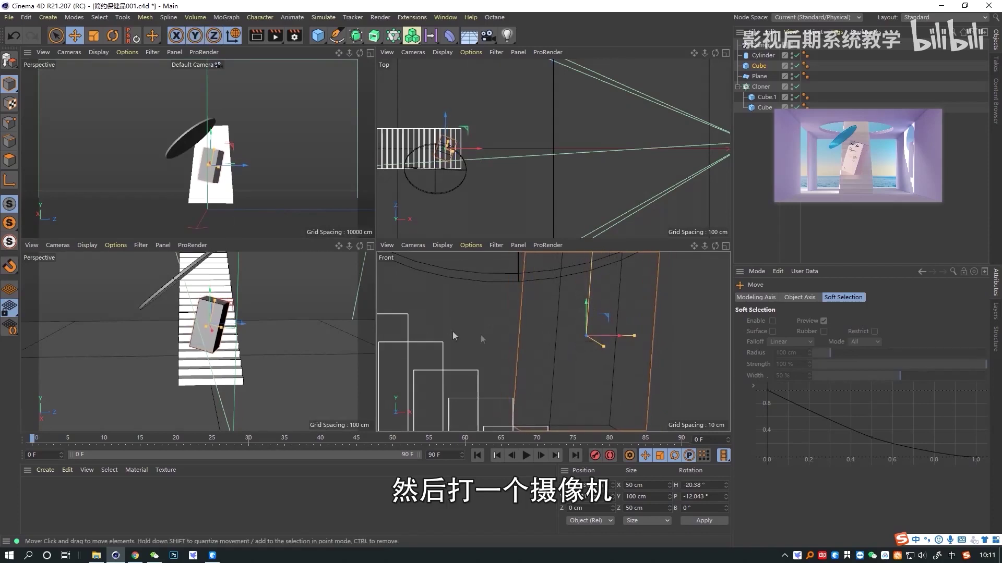
Step: Add a cube as a side wall beside the staircase, 200 cm in X, about 416 cm in Y and 5 cm in Z, at about Z -299 cm
left_click(317, 36)
middle_click_drag(251, 406, 277, 372, "alt")
scroll(274, 360, "down", 3)
left_click_drag(283, 387, 245, 387)
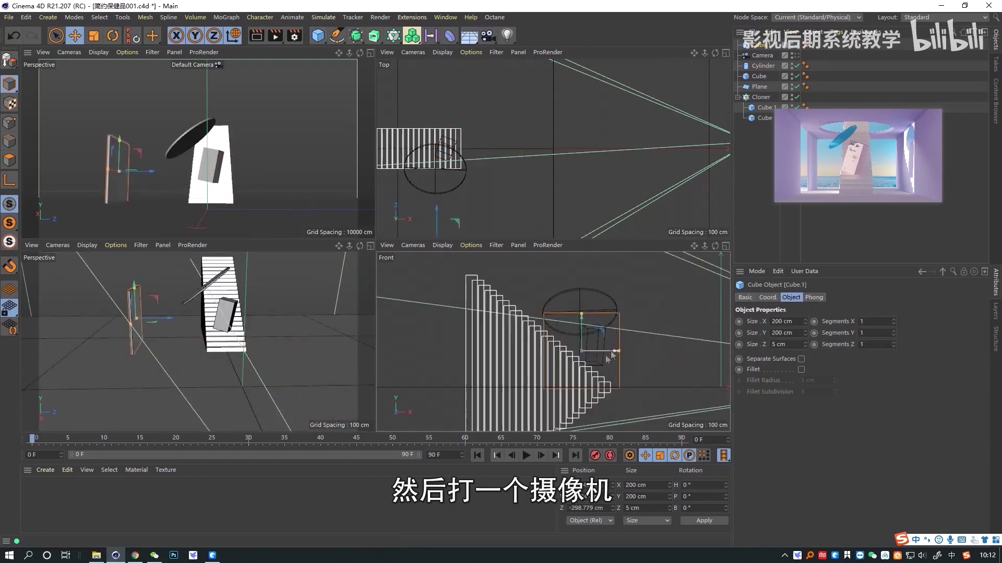
left_click_drag(543, 355, 517, 360)
left_click_drag(496, 265, 496, 292)
scroll(530, 340, "down", 5)
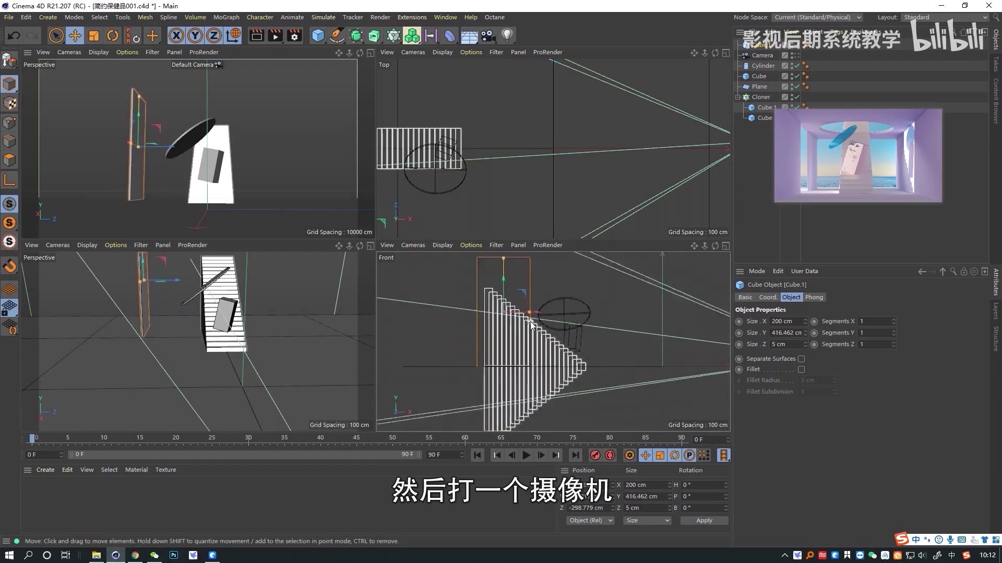
Step: Reduce the tilted disc's radius to 80 cm
left_click(571, 323)
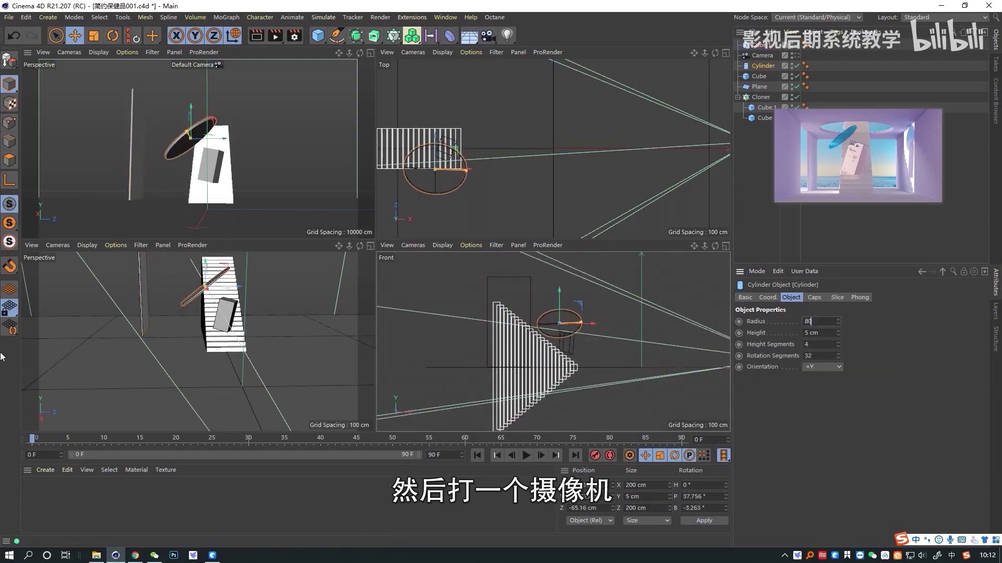
type("80")
key("Return")
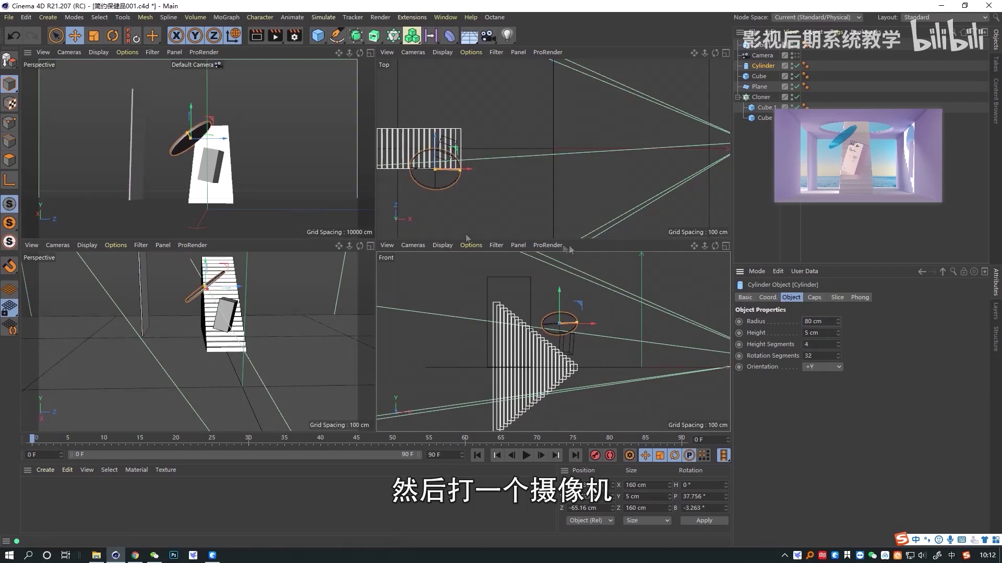
Step: Duplicate the side wall forward towards the camera and lengthen the copy to about 952 cm in X, leaving a gap between the walls
left_click(526, 305)
left_click_drag(537, 322, 634, 336, "ctrl")
left_click_drag(623, 323, 714, 331)
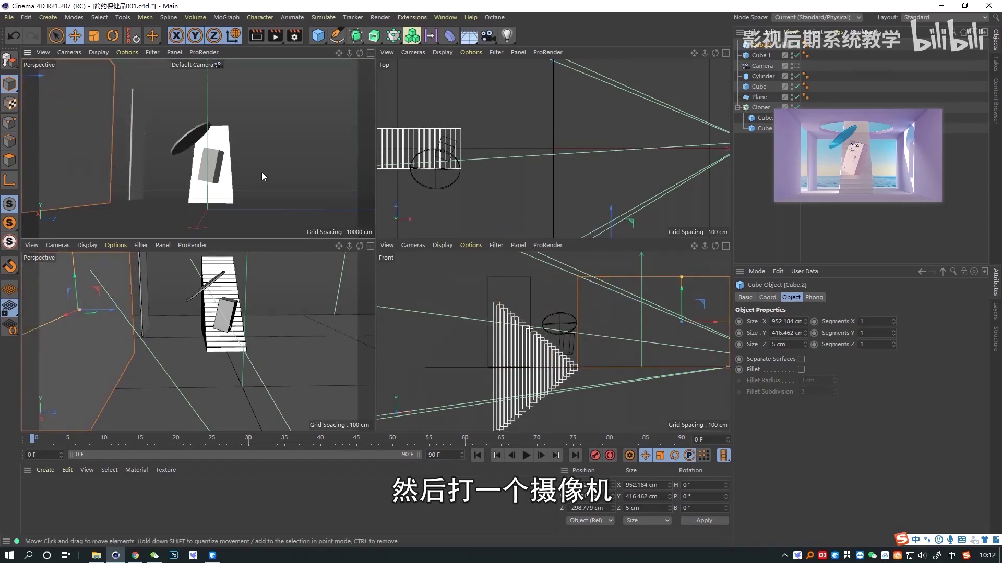
Step: Duplicate the short side wall to the opposite side at about Z 268 cm and lengthen the copy to about 1179 cm in X
left_click(136, 140)
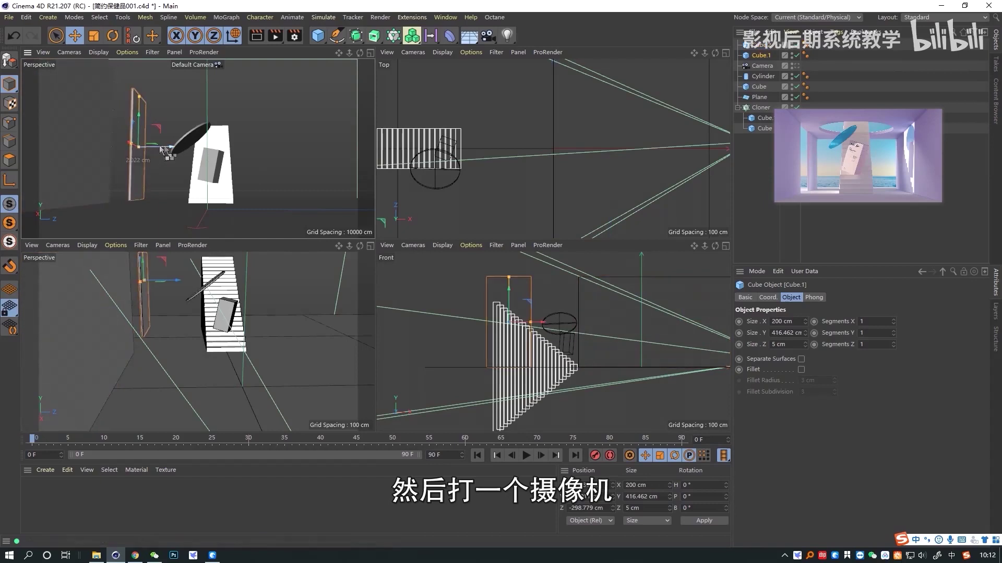
left_click_drag(164, 148, 304, 162, "ctrl")
left_click_drag(531, 322, 636, 322)
left_click_drag(530, 335, 637, 336)
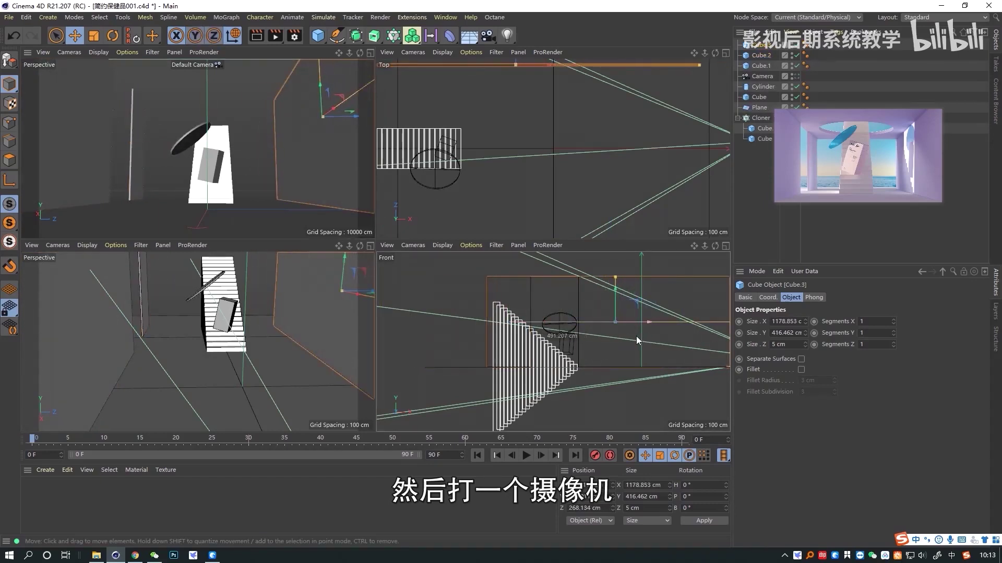
left_click(259, 76)
Step: Add a cube as a ceiling slab, about 1168 cm in X, 9.3 cm in Y and 566 cm in Z, spanning the walls' upper part
left_click(318, 36)
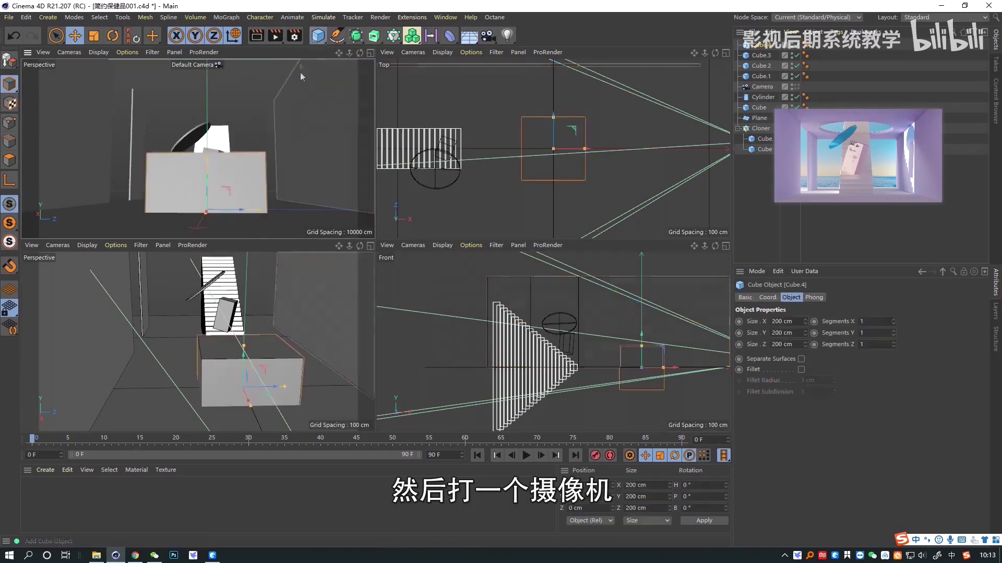
left_click_drag(214, 206, 314, 211)
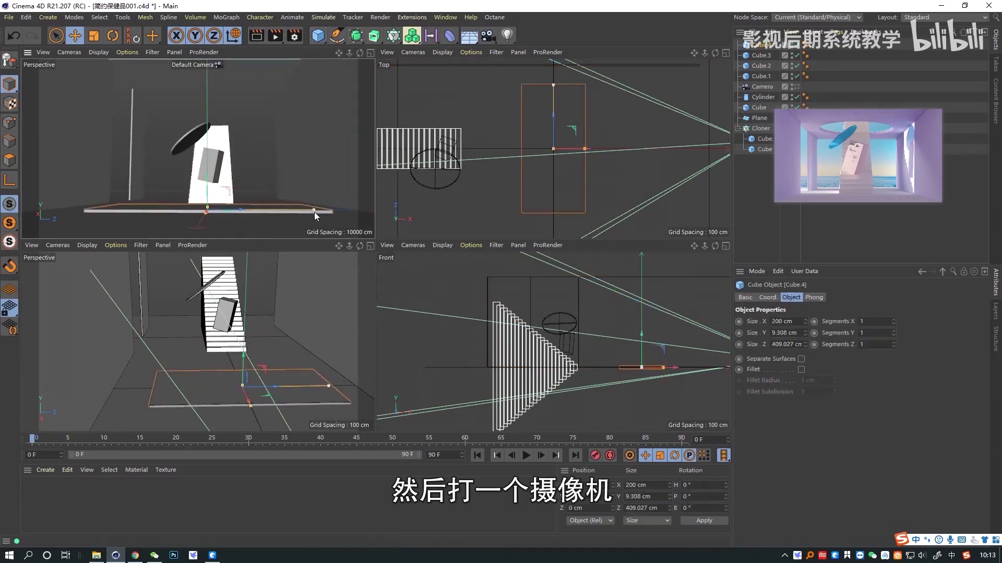
left_click_drag(553, 84, 553, 64)
scroll(574, 115, "down", 4)
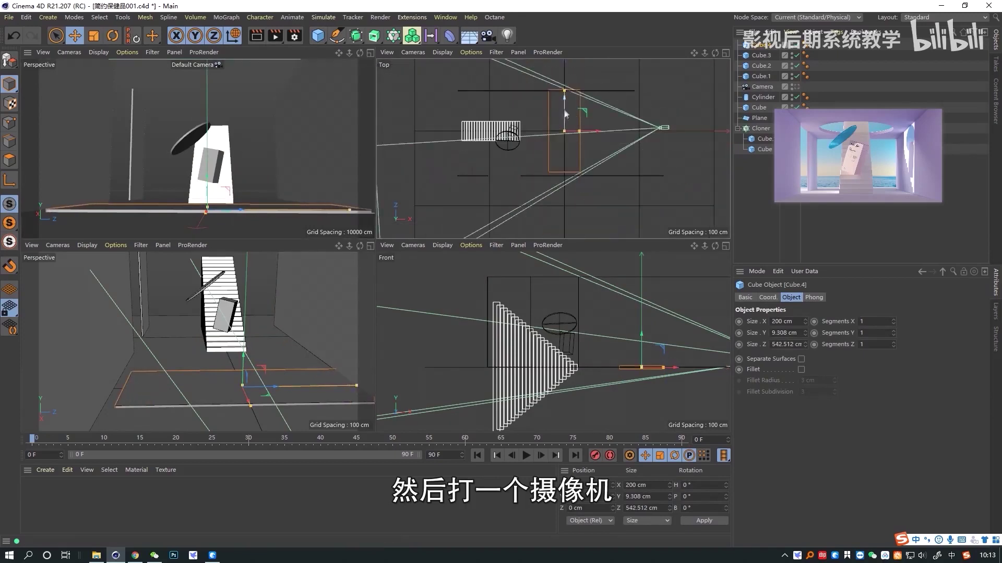
left_click_drag(565, 109, 565, 91)
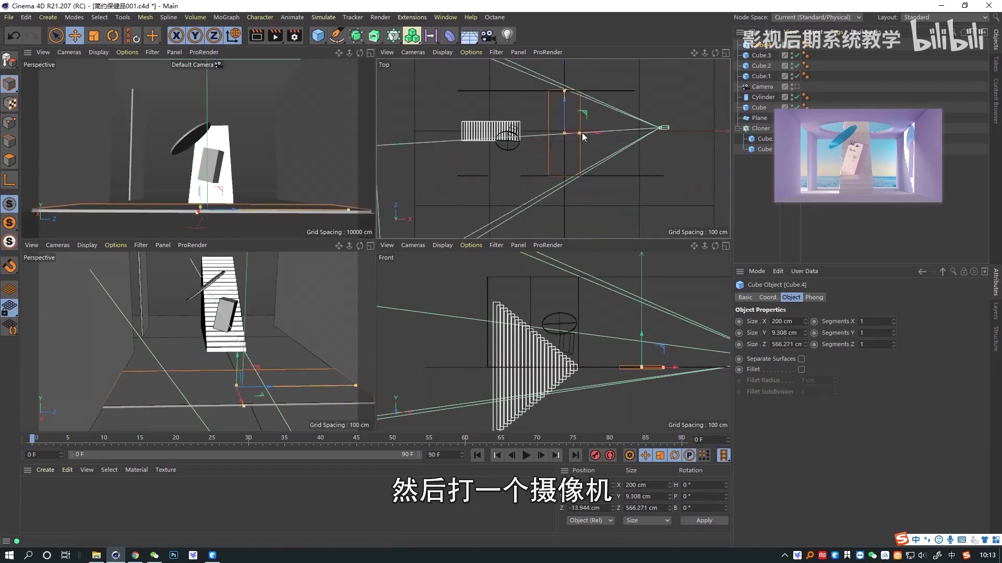
left_click_drag(581, 132, 628, 132)
left_click_drag(568, 133, 573, 133)
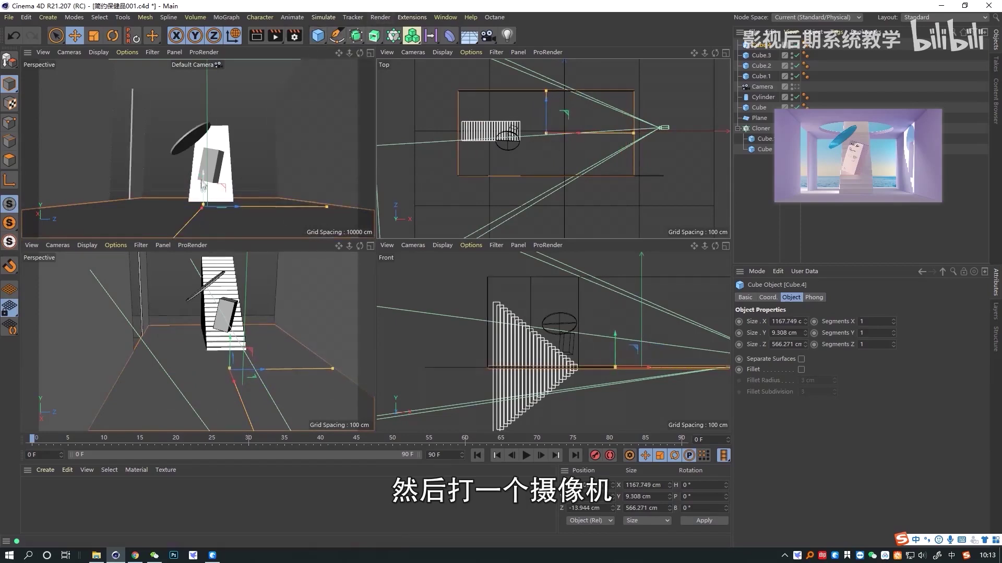
left_click_drag(203, 175, 203, 38)
left_click_drag(180, 137, 180, 131)
Step: Add a cylinder passing through the ceiling above the staircase, with a radius of about 148 cm
left_click_drag(318, 35, 529, 49, "alt")
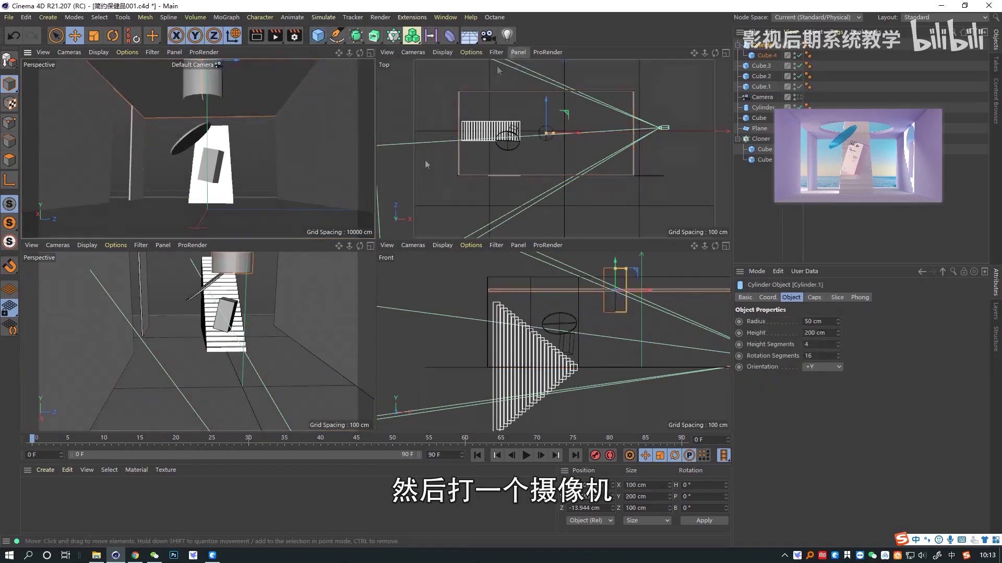
key("ctrl+z")
left_click(318, 36)
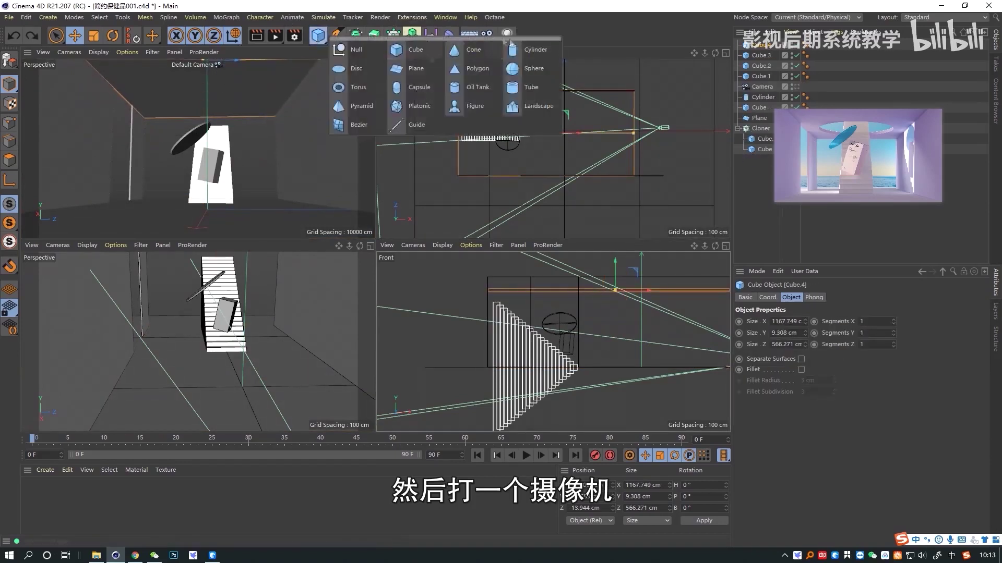
left_click(522, 49)
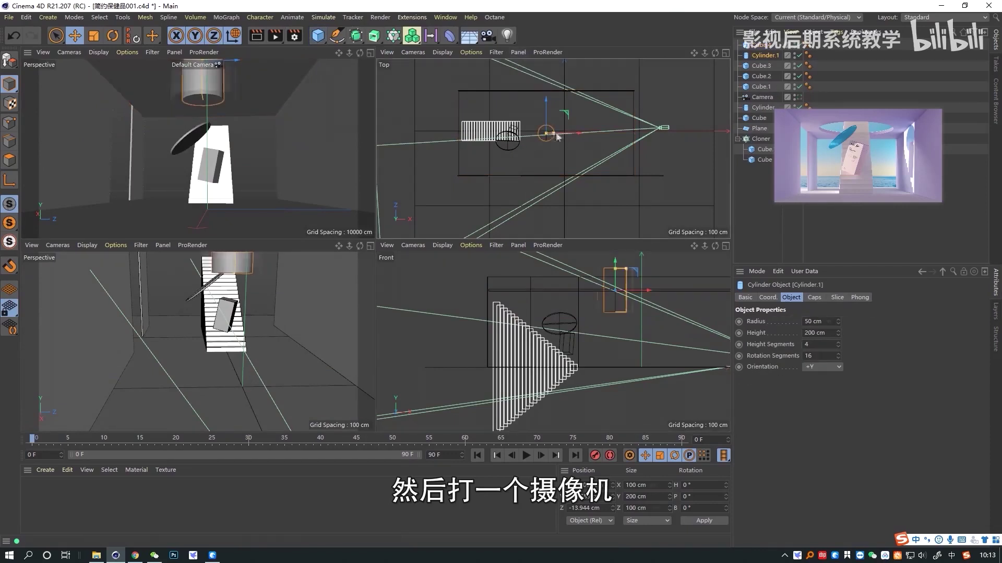
left_click_drag(556, 135, 518, 138)
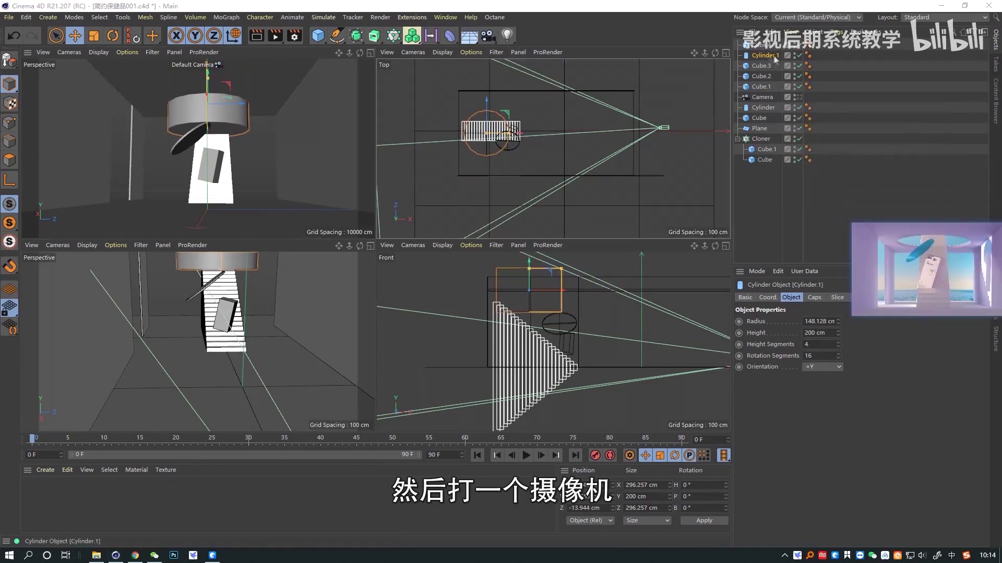
Step: Cut a round opening in the ceiling slab with a Boole that subtracts the large cylinder from it
left_click(374, 37)
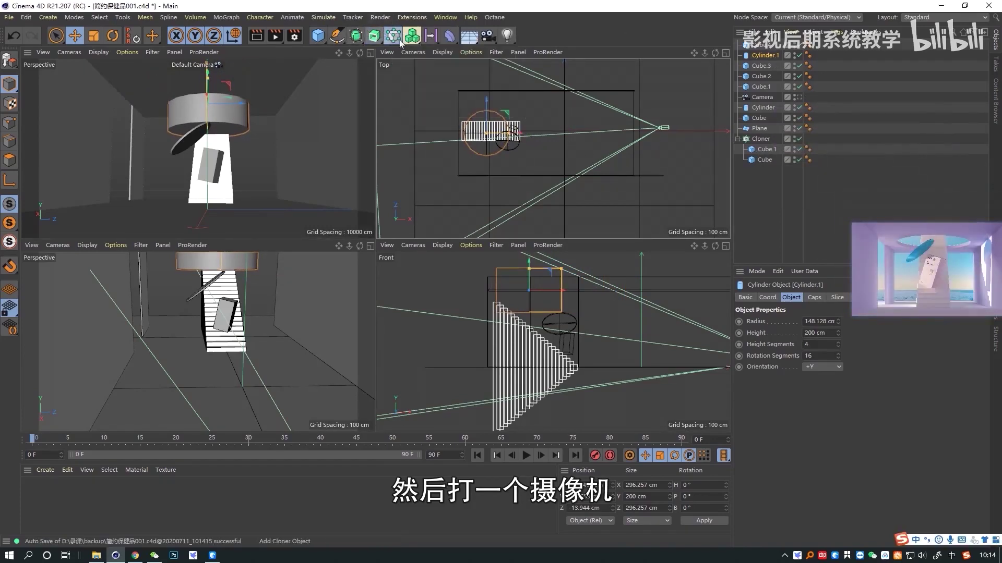
left_click(375, 36)
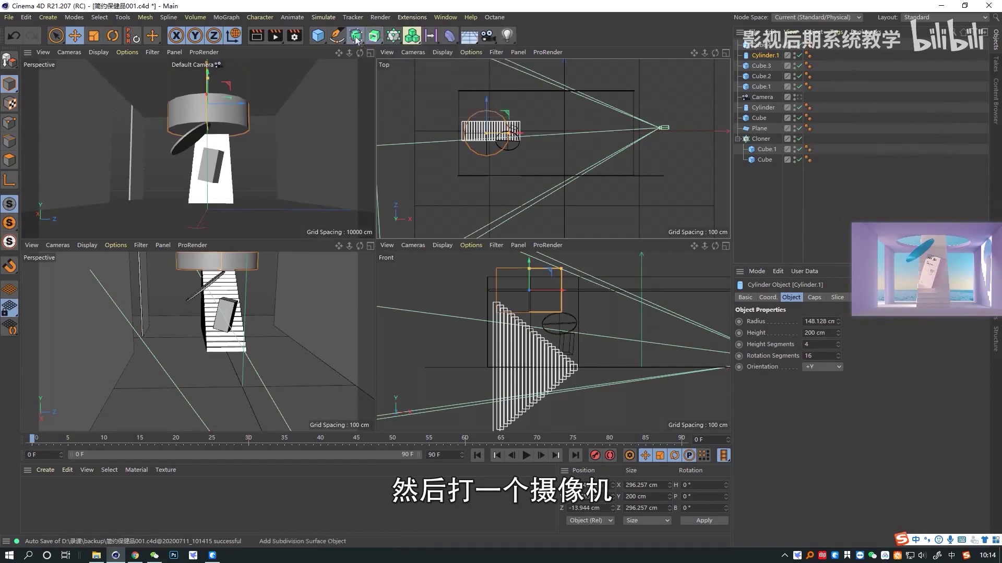
left_click(356, 35)
left_click(482, 87, "alt")
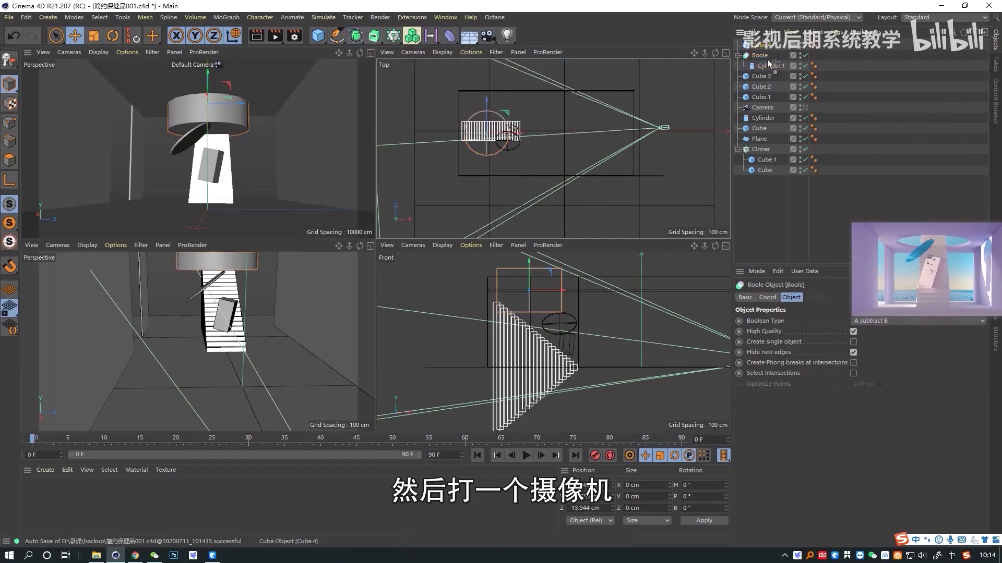
left_click_drag(768, 63, 768, 60)
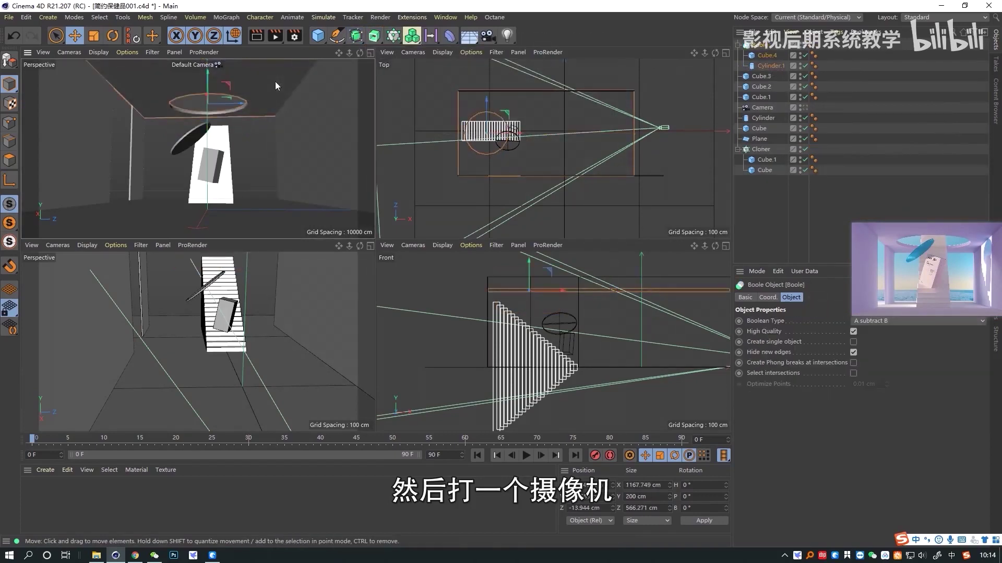
mouse_move(208, 78)
left_mouse_down()
mouse_move(206, 94)
mouse_move(205, 84)
left_mouse_up()
Step: Set the ceiling slab's Y size to 10 cm and the cutting cylinder's rotation segments to 32
left_click(135, 155)
middle_click(306, 194)
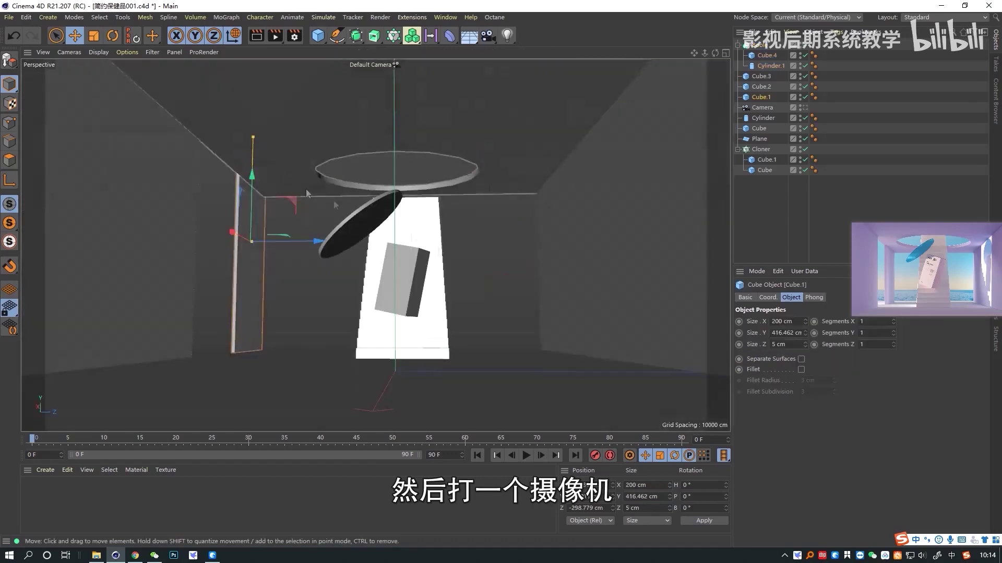
left_click(590, 235)
left_click(527, 137)
left_click_drag(898, 300, 889, 237)
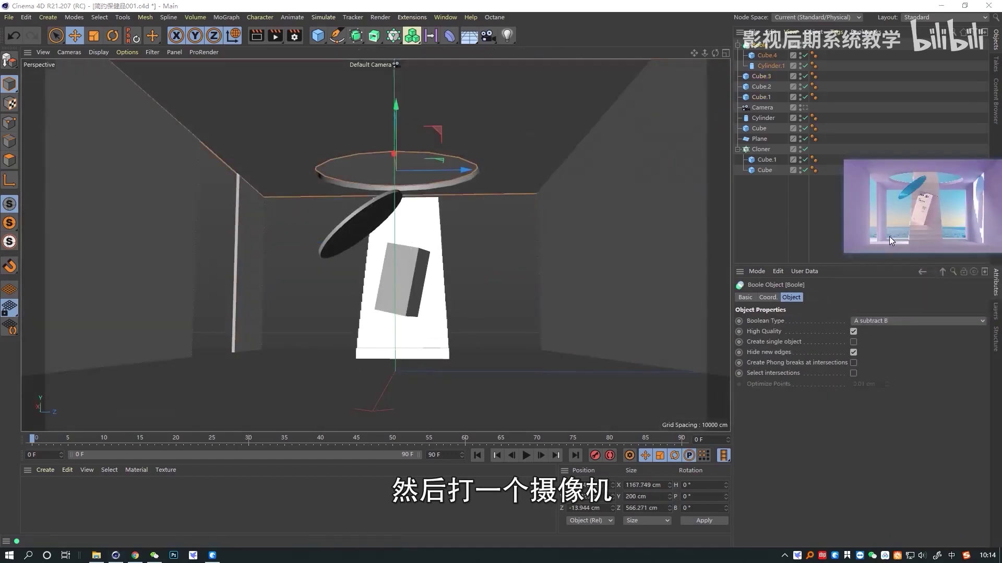
left_click(767, 56)
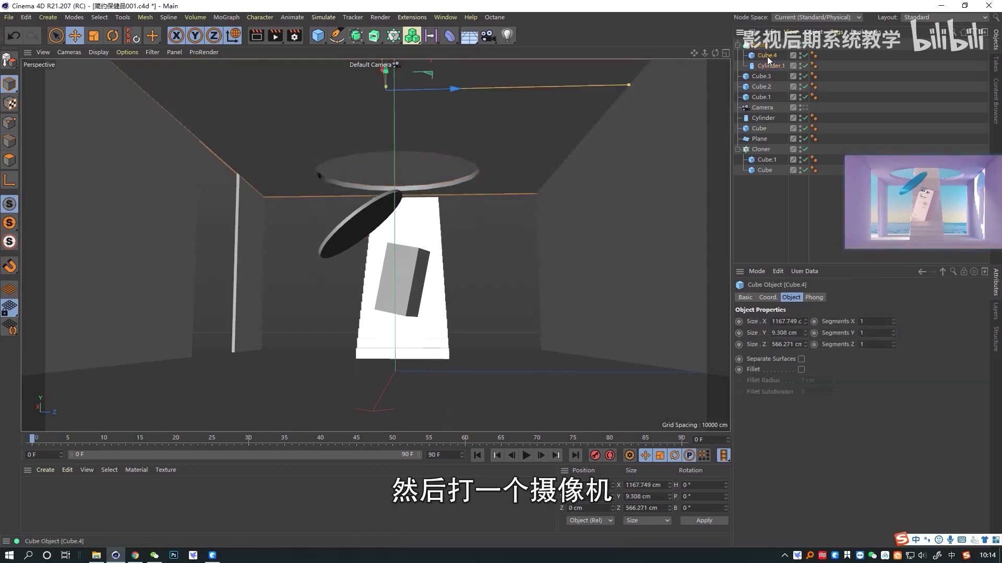
left_click(787, 333)
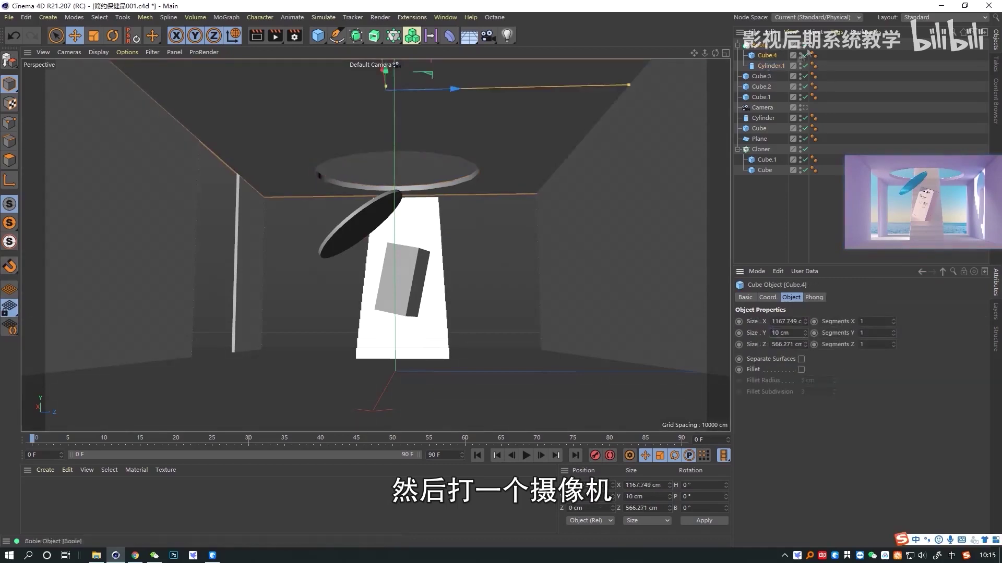
left_click(771, 66)
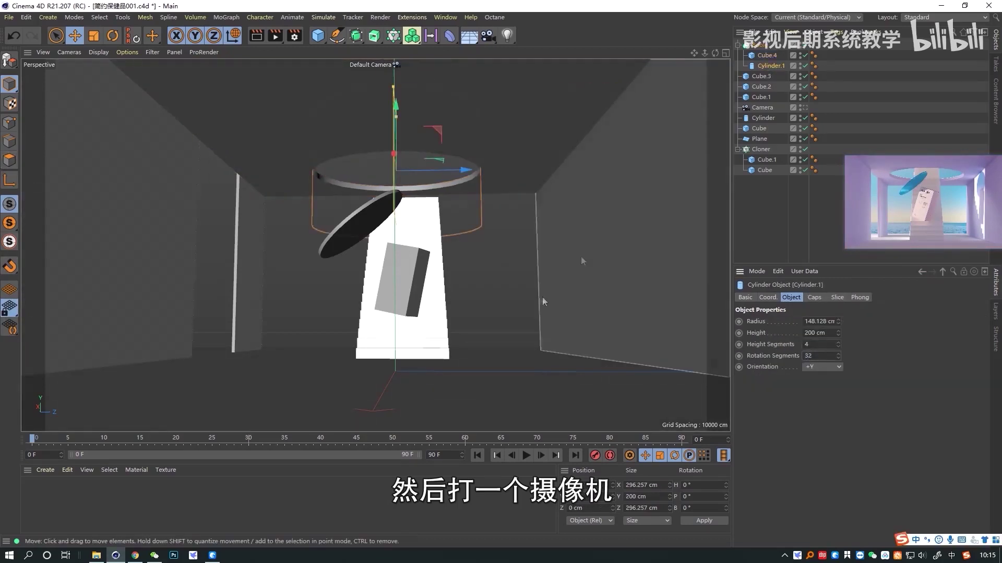
Step: Set the Z size of all three side walls to 10 cm together
left_click(495, 255)
left_click(243, 253)
left_click(155, 286, "shift")
left_click(607, 234, "shift")
left_click(787, 344)
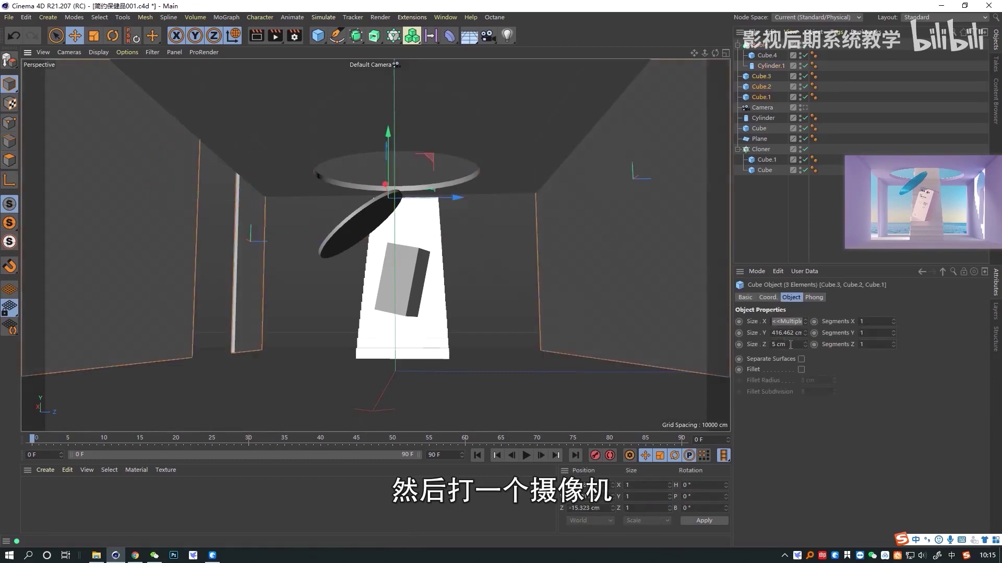
type("10")
key("Return")
left_click(524, 271)
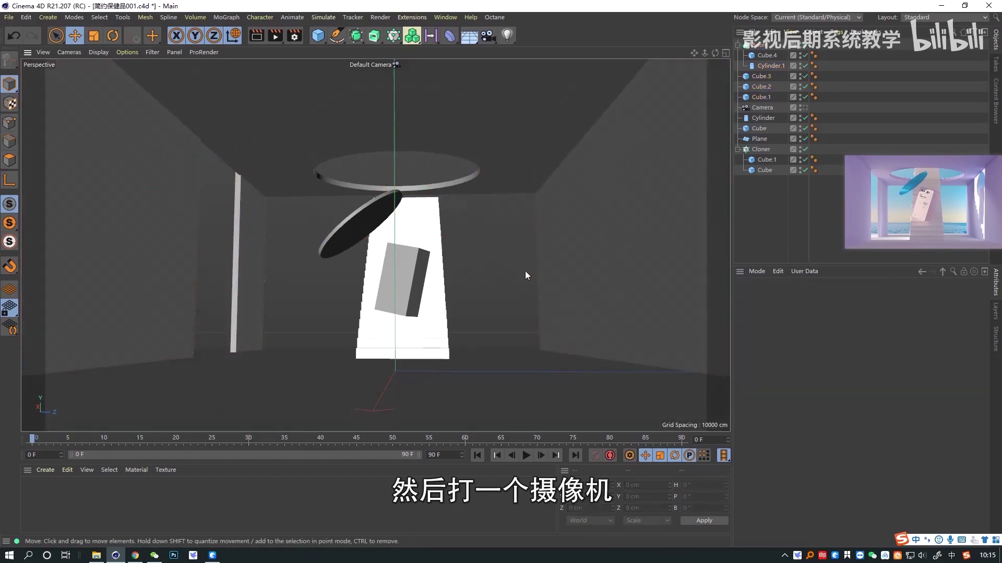
Step: Extend the staircase forward by raising its cloner count to 47
left_click(435, 211)
mouse_move(808, 370)
left_mouse_down()
mouse_move(808, 350)
mouse_move(808, 366)
left_mouse_up()
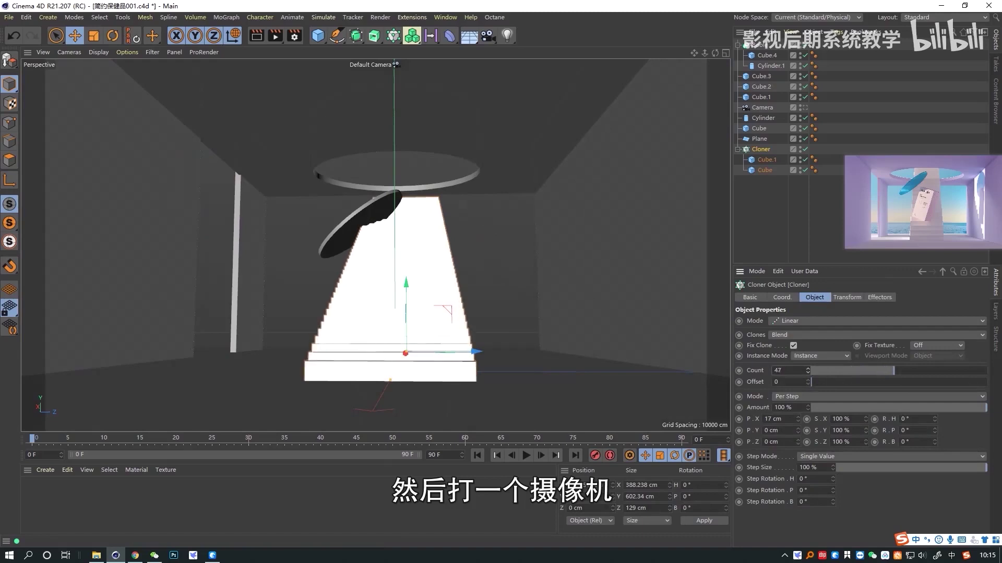
middle_click(606, 317)
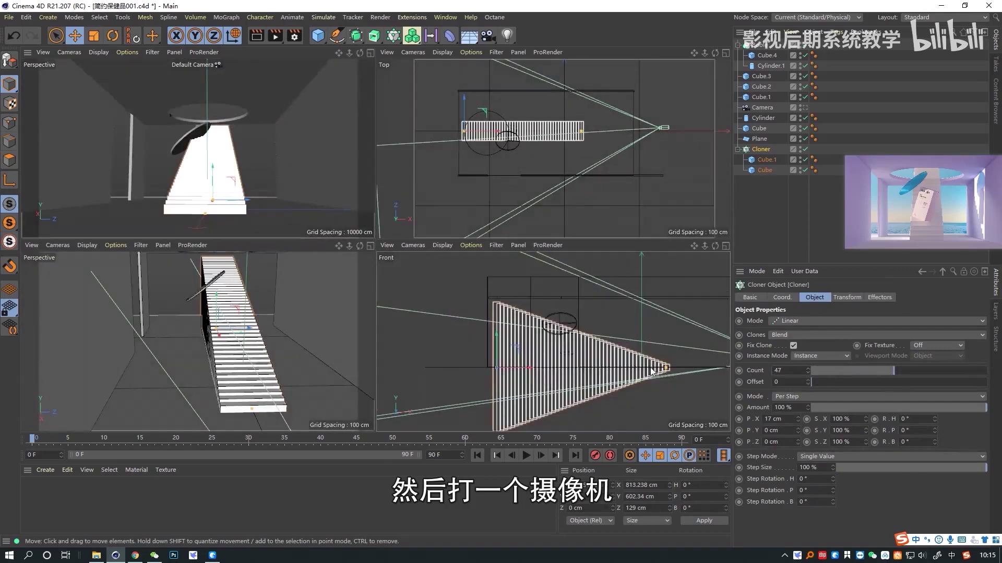
Step: Raise the staircase until its steps stand on the floor, with about -6.5 cm per-step Y offset, and move it back to about X -952 cm
scroll(630, 368, "down", 2)
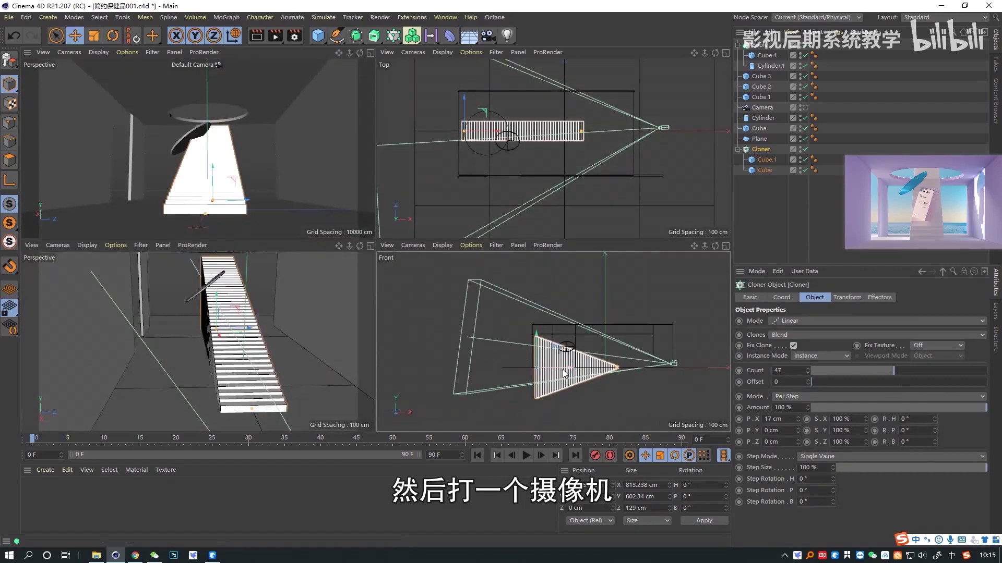
left_click_drag(537, 371, 535, 321)
scroll(540, 347, "up", 3)
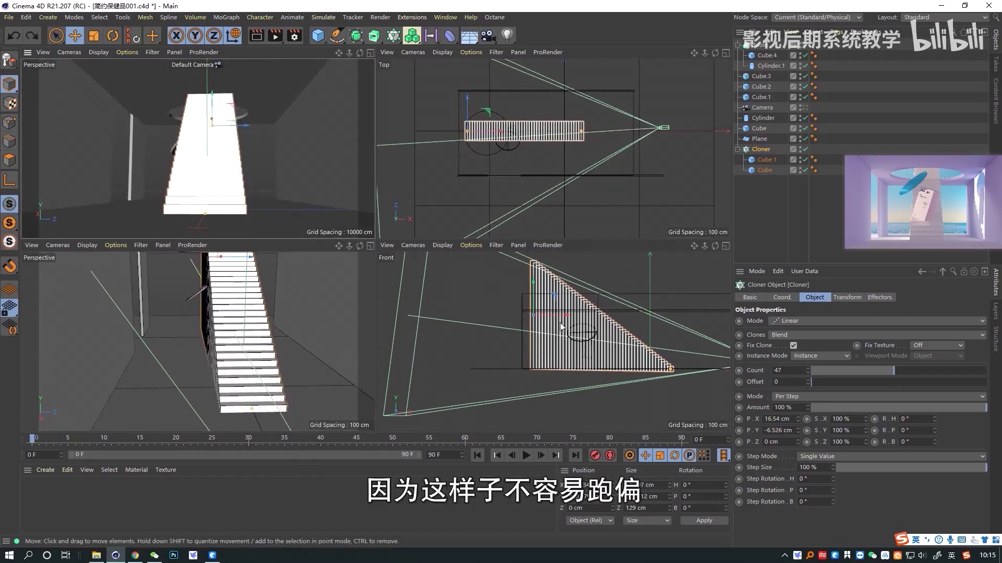
left_click_drag(532, 290, 504, 315)
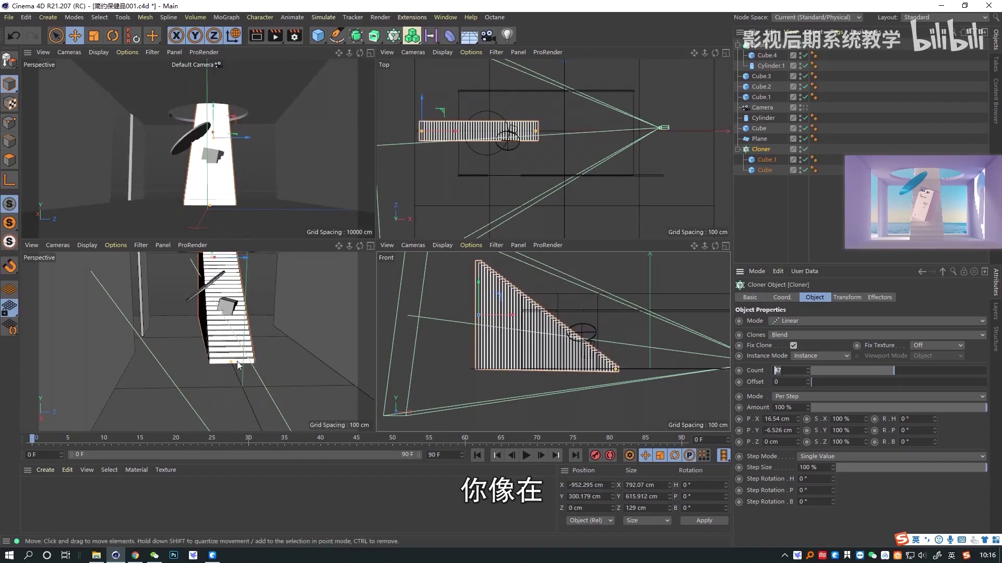
Step: Set the staircase's clone count to 30 with per-step offsets of about 21.3 cm X and -9.8 cm Y, and shift it slightly towards negative Z
left_click(863, 371)
left_click_drag(564, 351, 594, 387)
scroll(588, 365, "up", 5)
middle_click(596, 361)
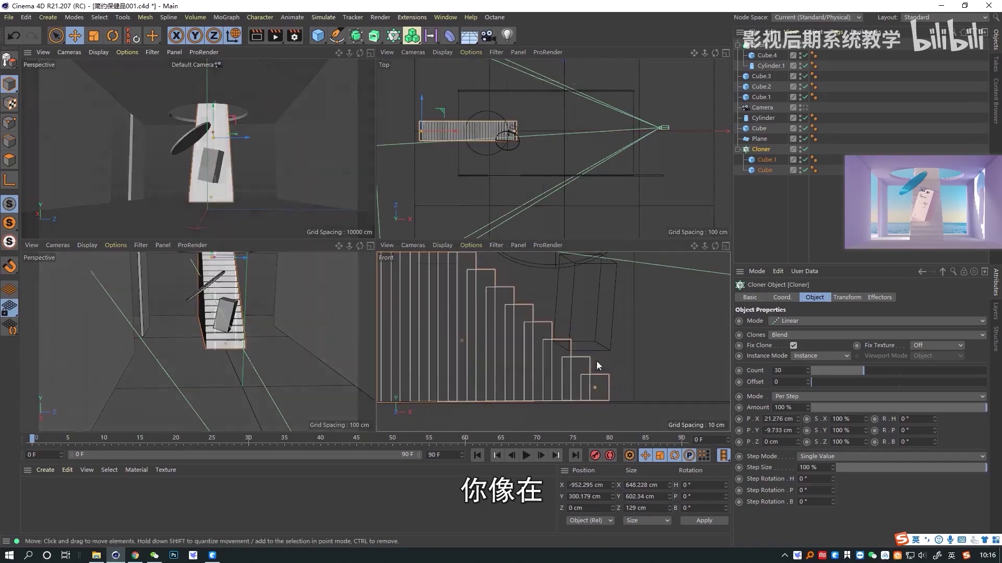
left_click_drag(461, 339, 461, 345)
middle_click(480, 297)
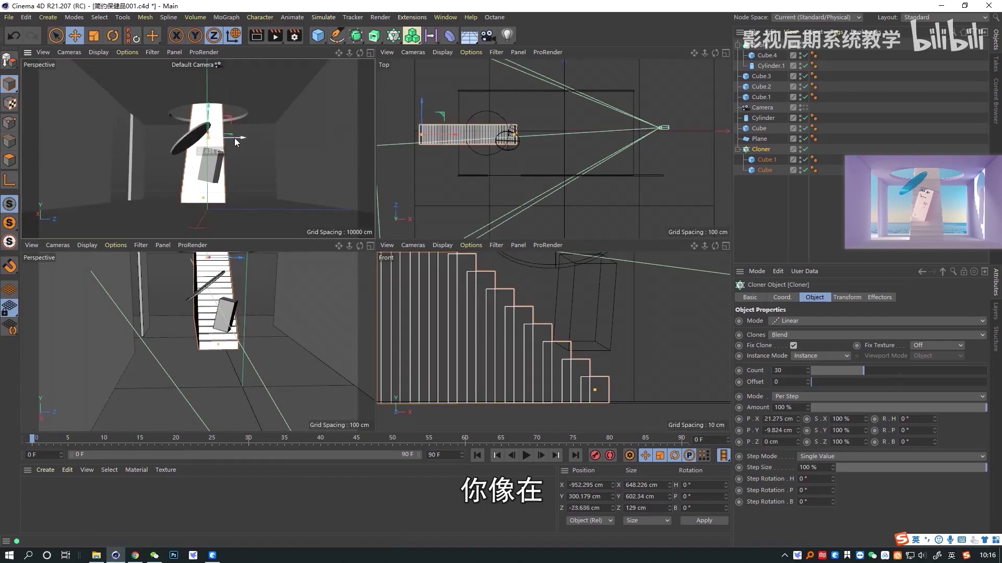
left_click_drag(234, 137, 236, 138)
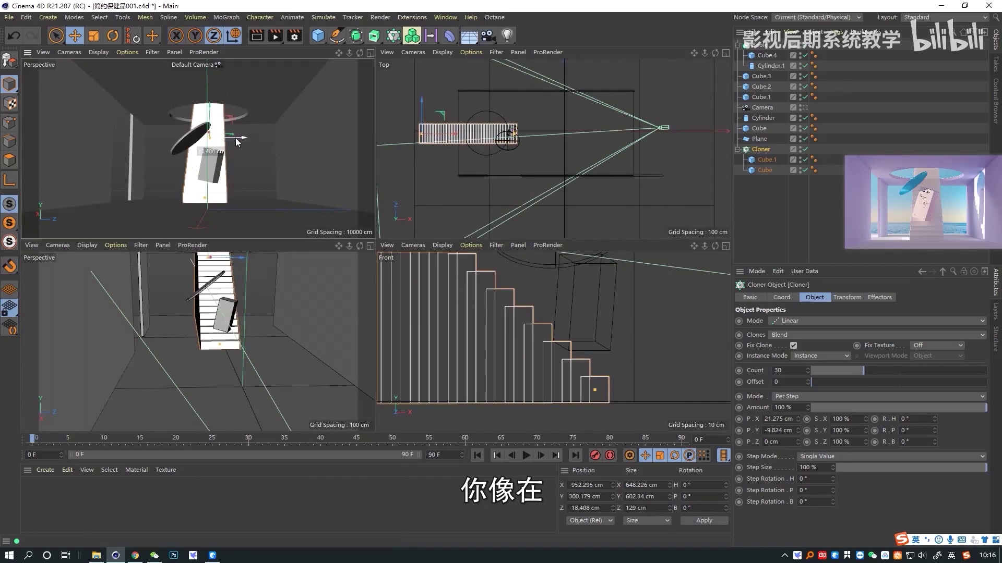
Step: Scale the product box by 1.2 to 60 × 120 × 60 cm and move it to about Z -11 cm
left_click(230, 166)
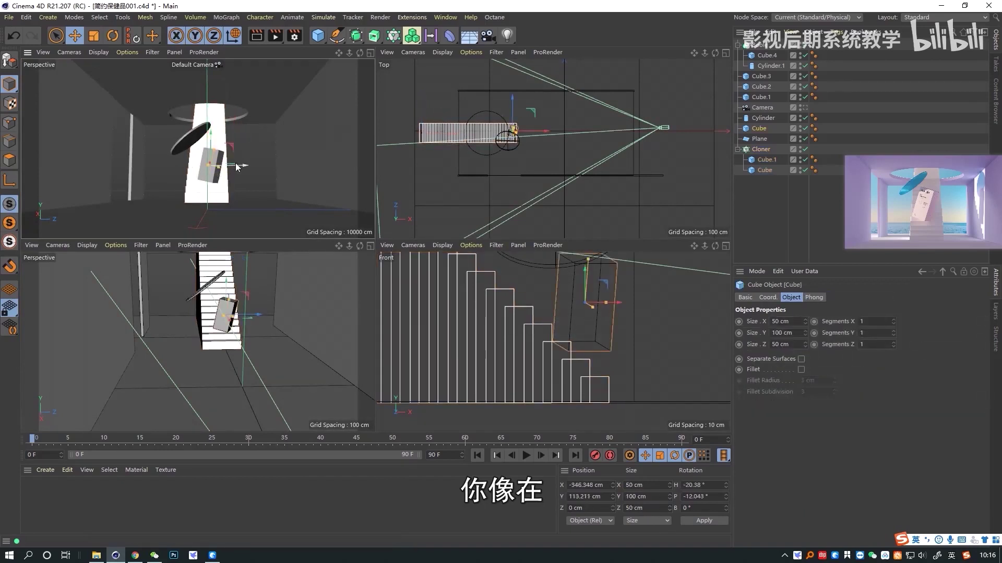
left_click(650, 520)
left_click(653, 488)
type("1.2")
key("Return")
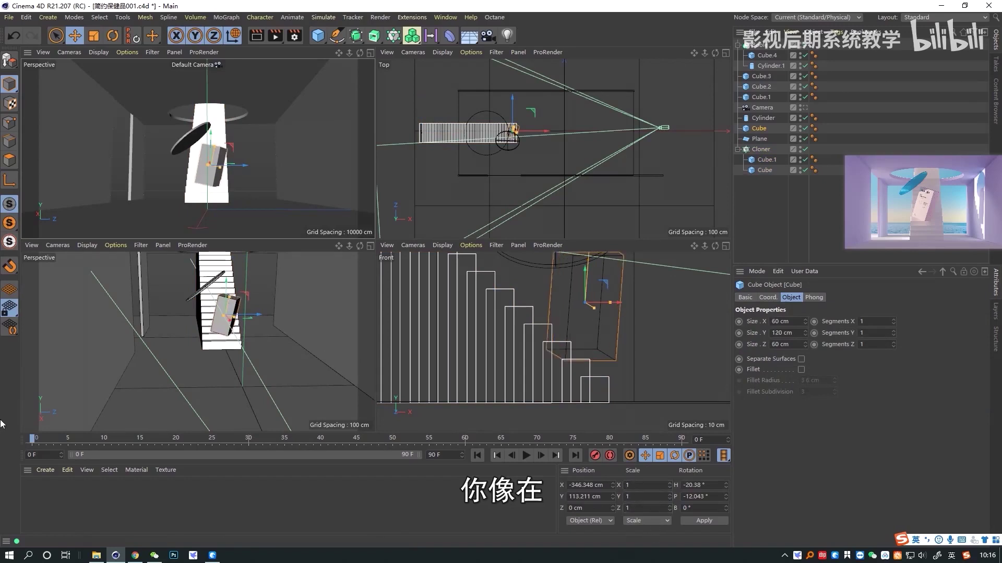
left_click_drag(245, 166, 241, 166)
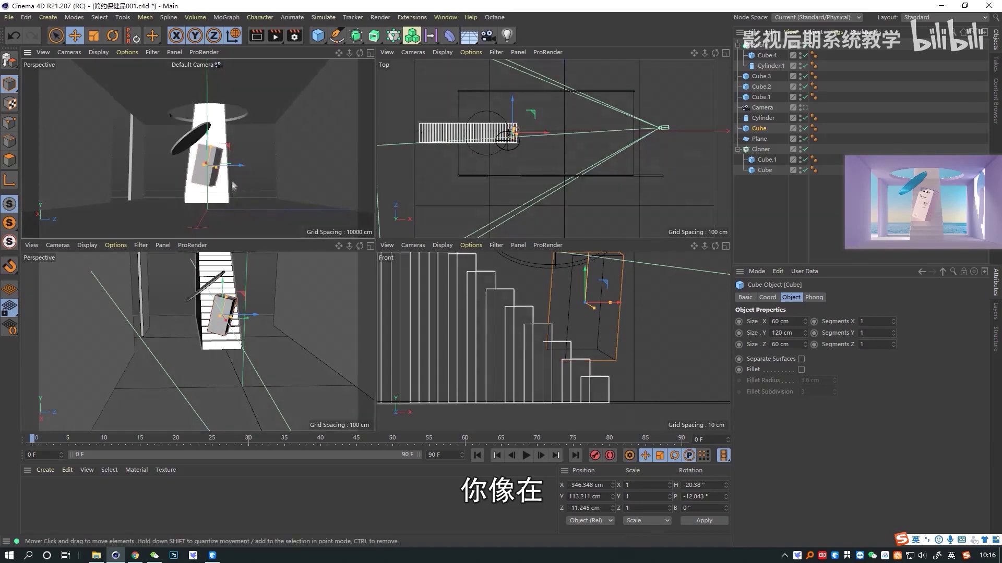
type("1.")
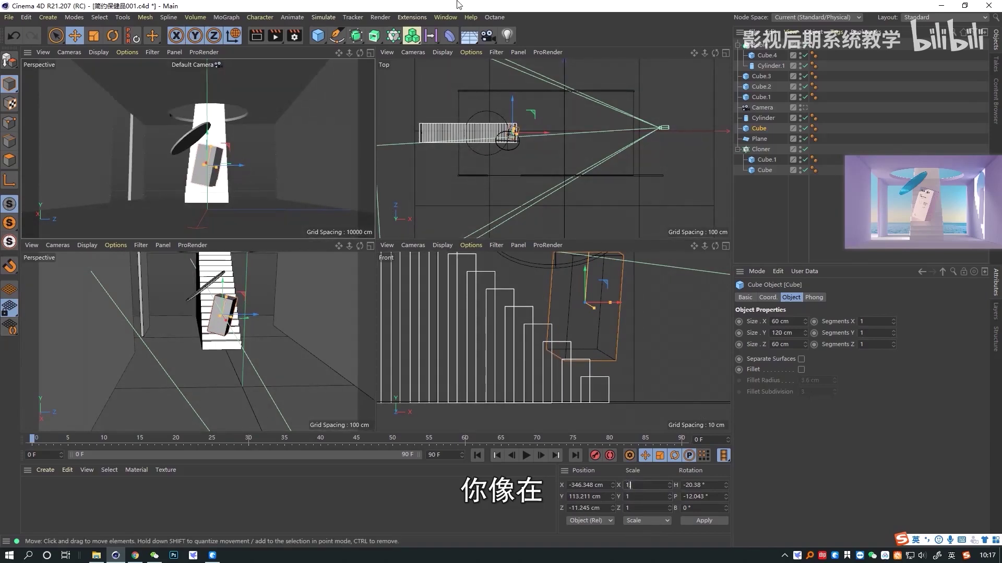
type("1.2")
key("Return")
key("ctrl+z")
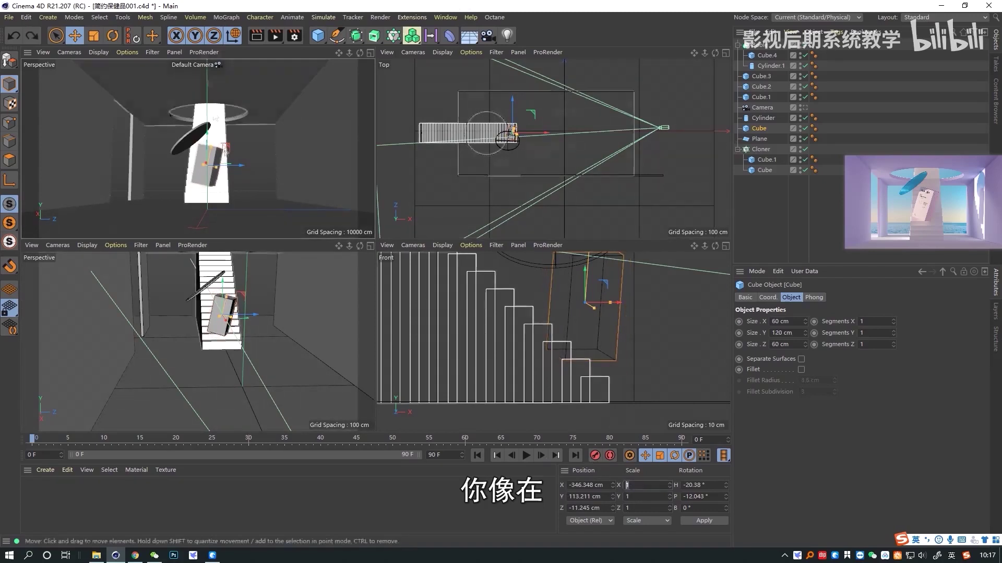
Step: Raise the product box slightly to about Y 116 cm in the front view
left_click(75, 36)
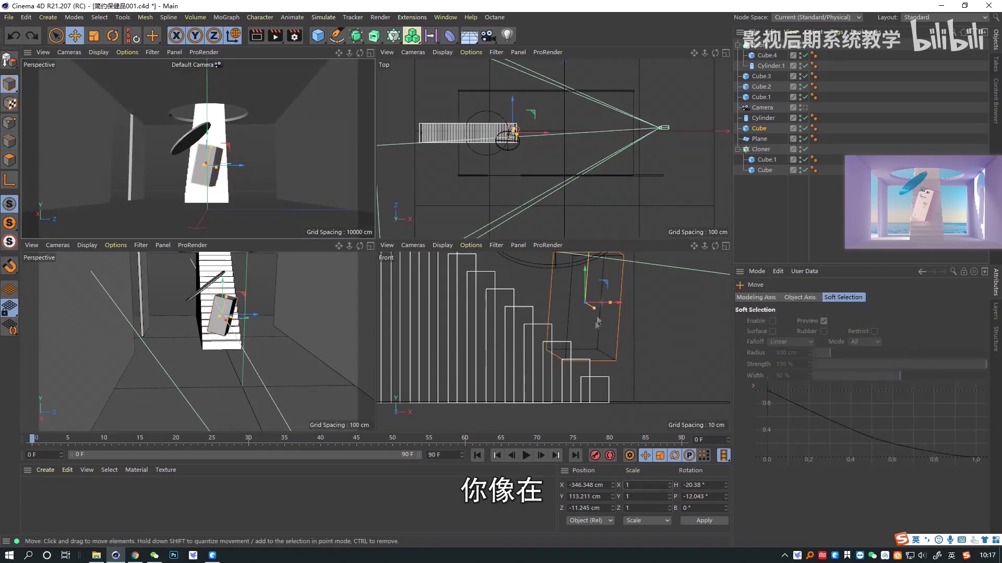
left_click_drag(595, 303, 596, 301)
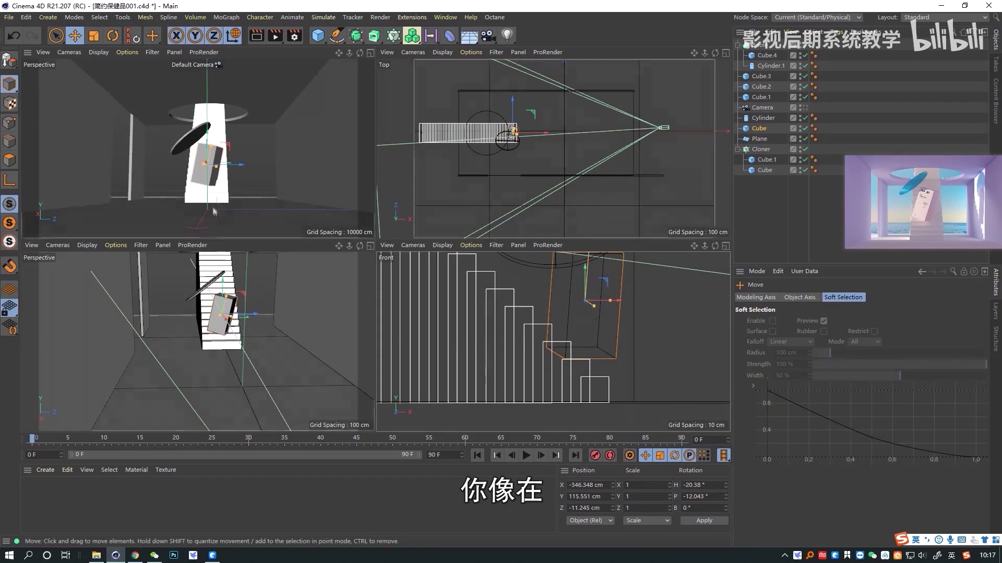